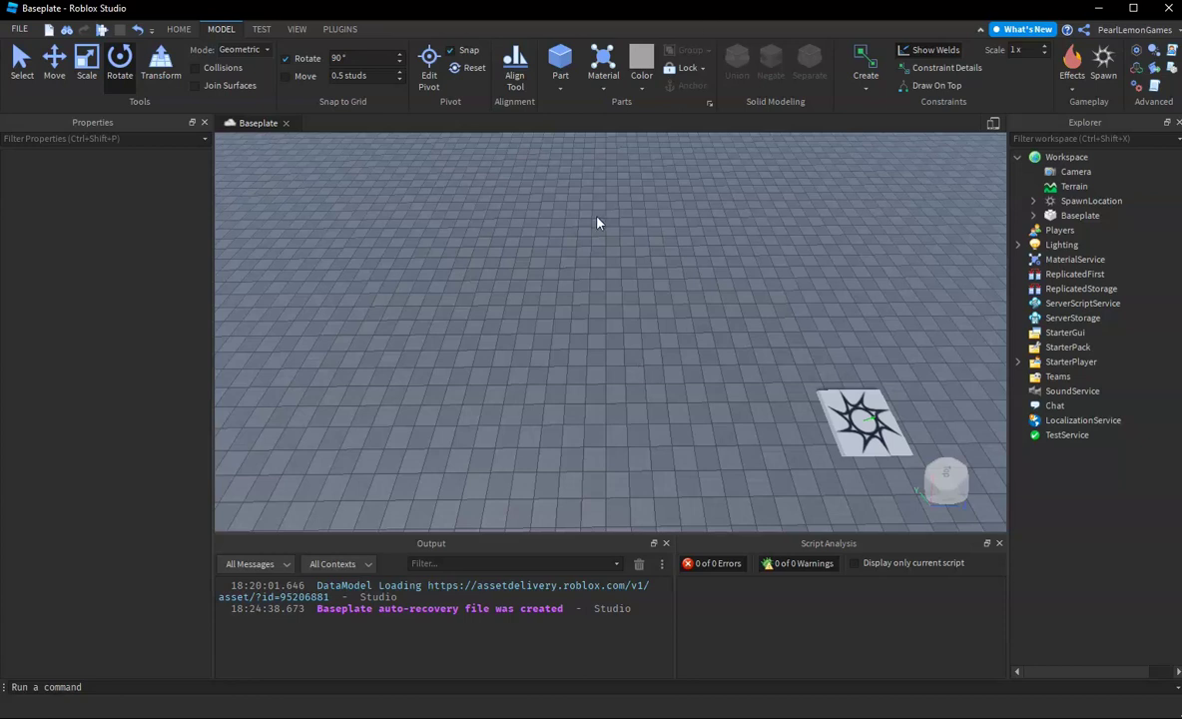
left_click(560, 87)
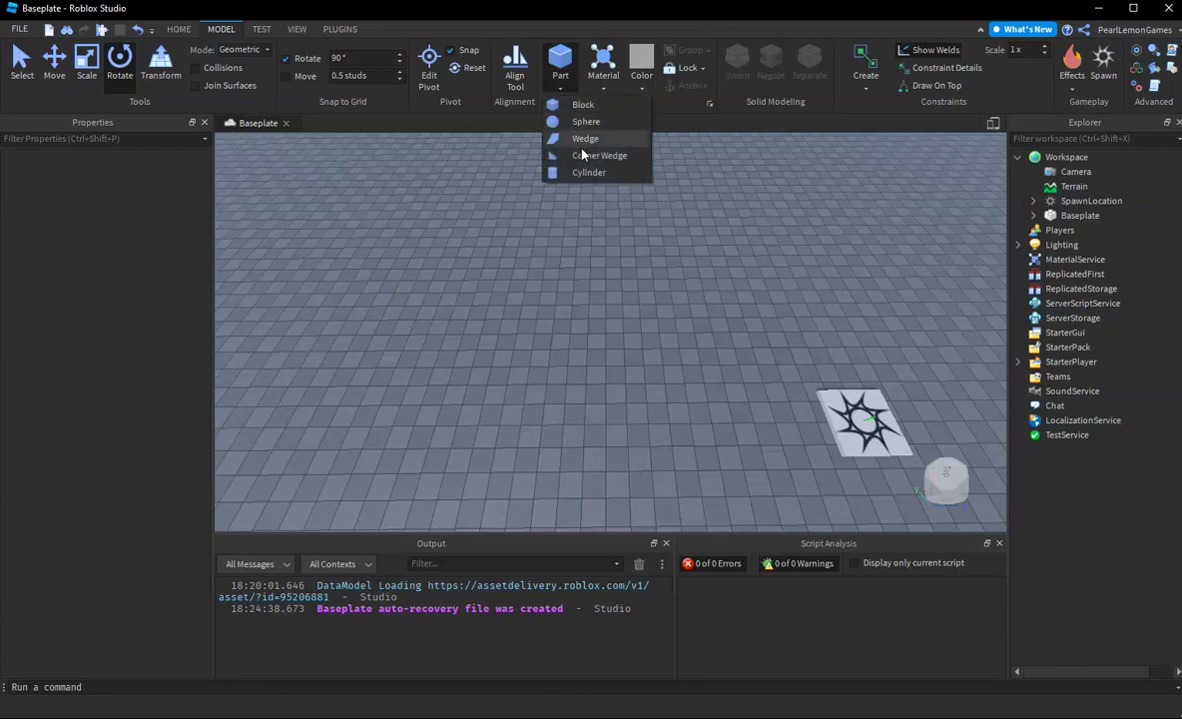
left_click(582, 120)
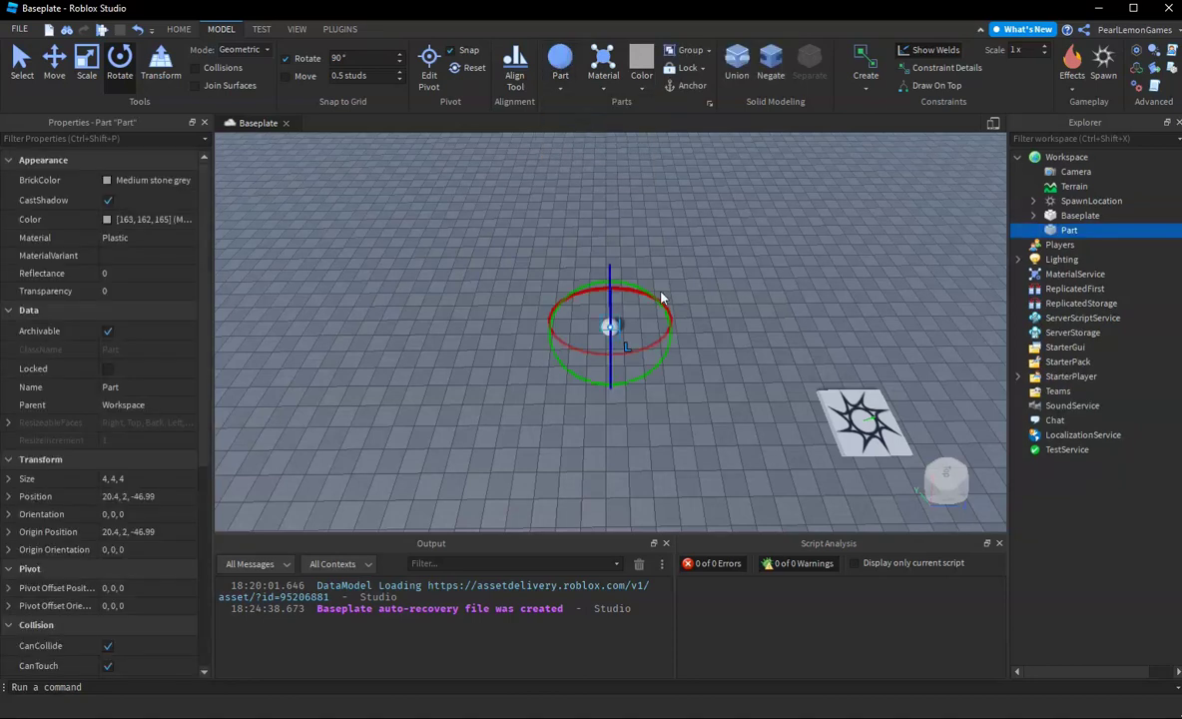
key("Delete")
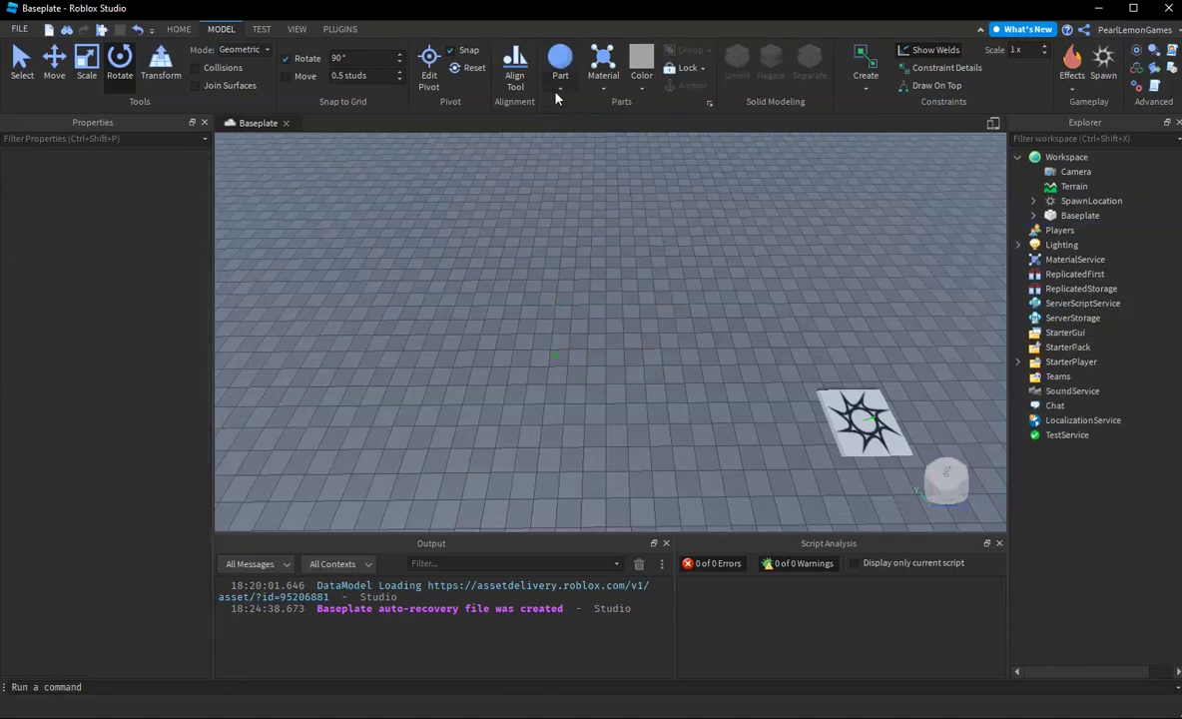
- Insert a cylinder part into the workspace
left_click(560, 88)
left_click(559, 172)
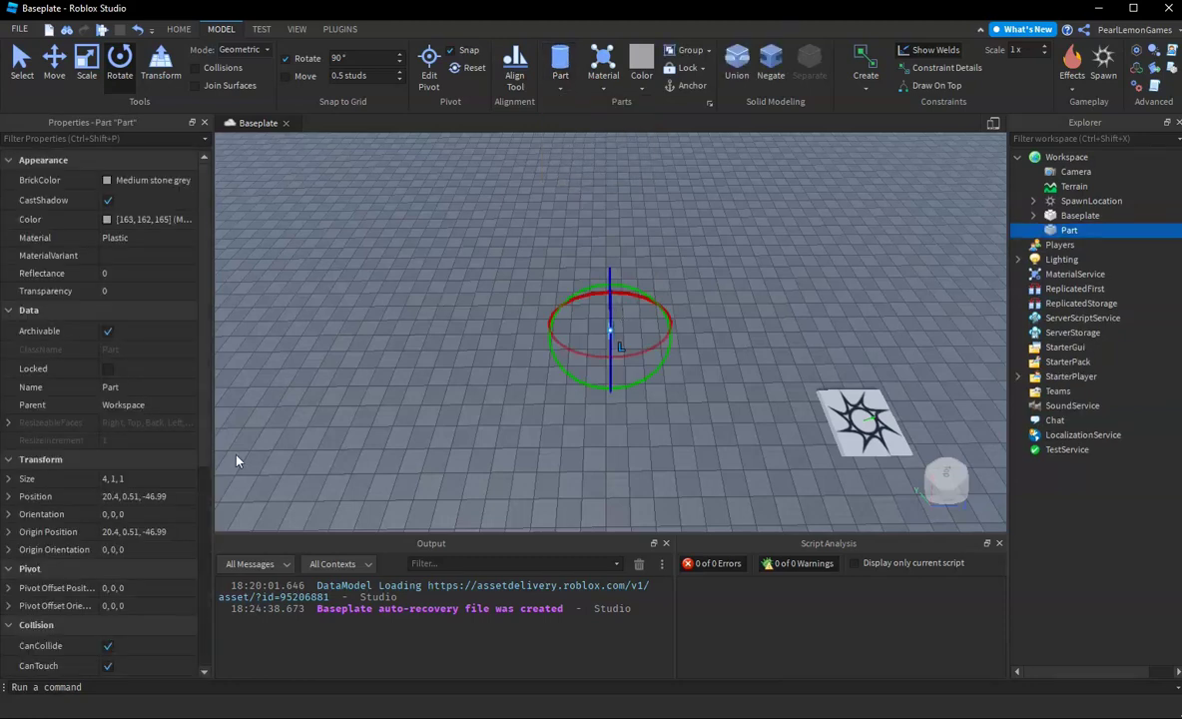
key("w")
right_click_drag(539, 412, 539, 412)
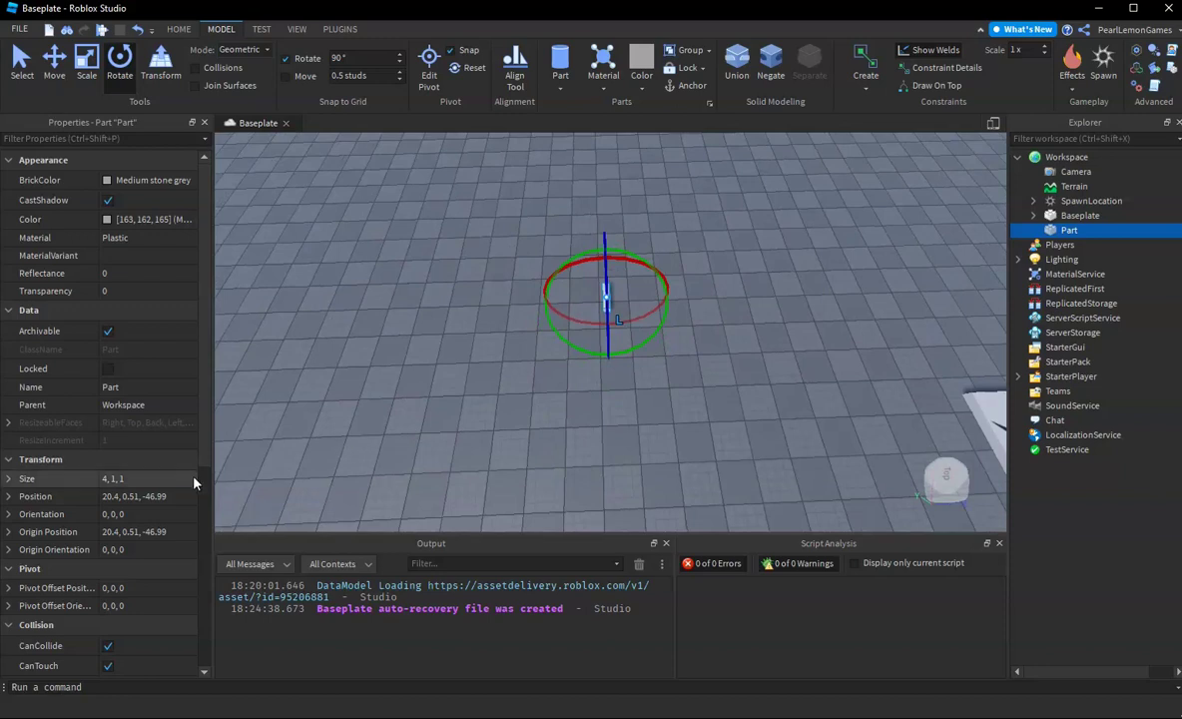
- Set the cylinder's Z and X sizes to 15
left_click(10, 481)
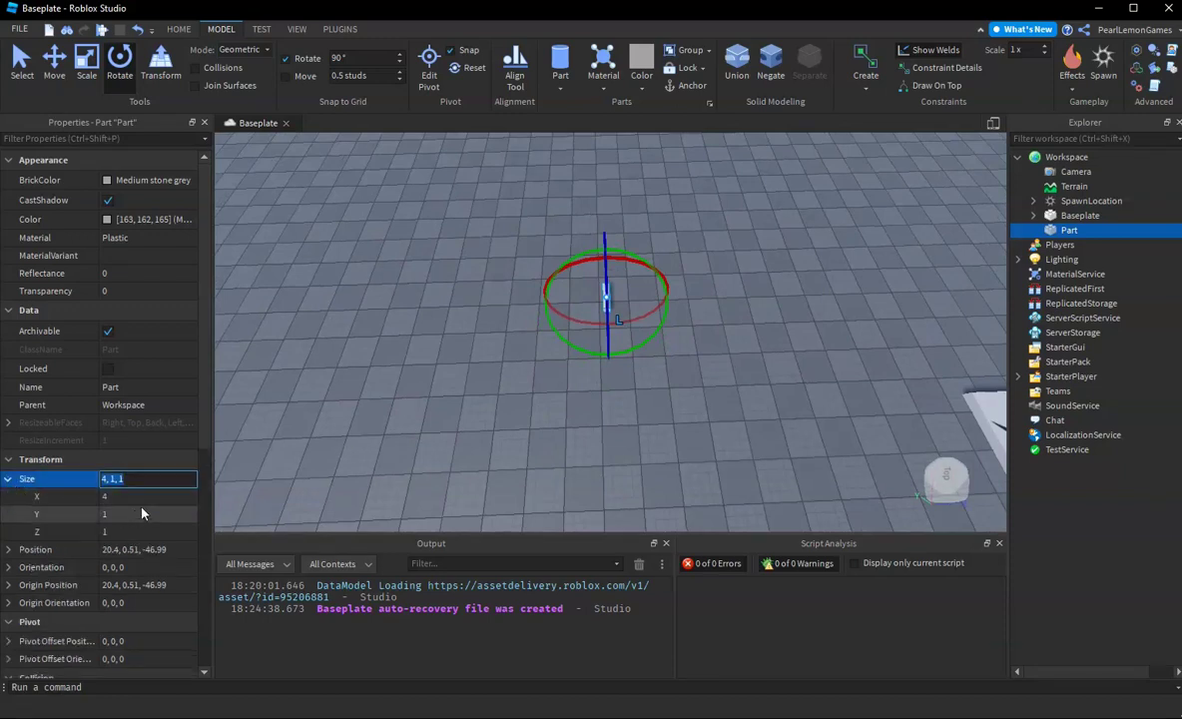
left_click(130, 496)
left_click(141, 531)
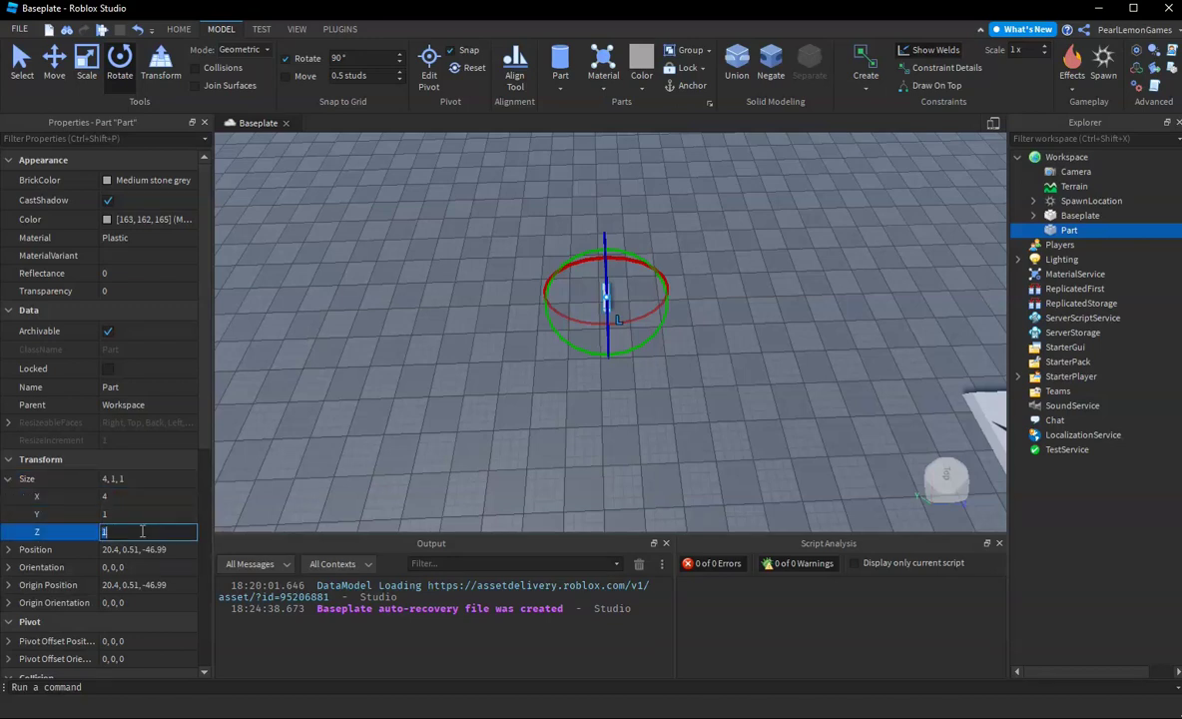
type("15")
left_click(150, 479)
left_click(140, 496)
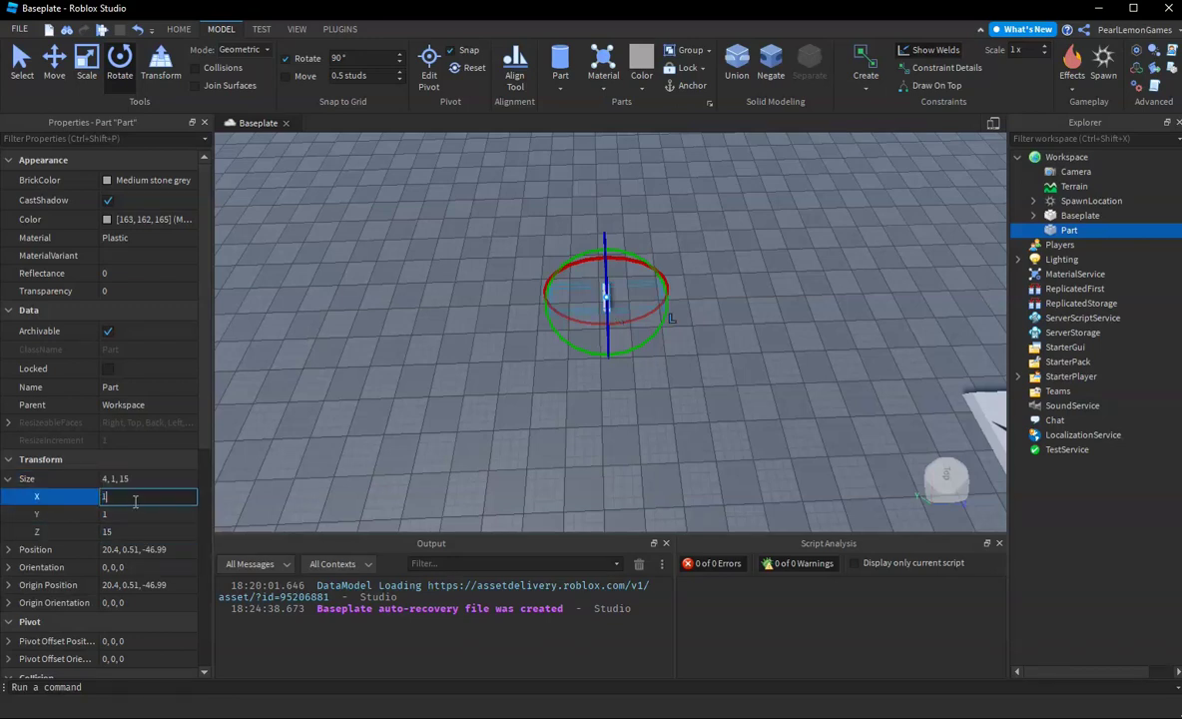
type("15")
key("Return")
- Tilt the cylinder 90° about Z and set its Y size to 15
key("ctrl+t")
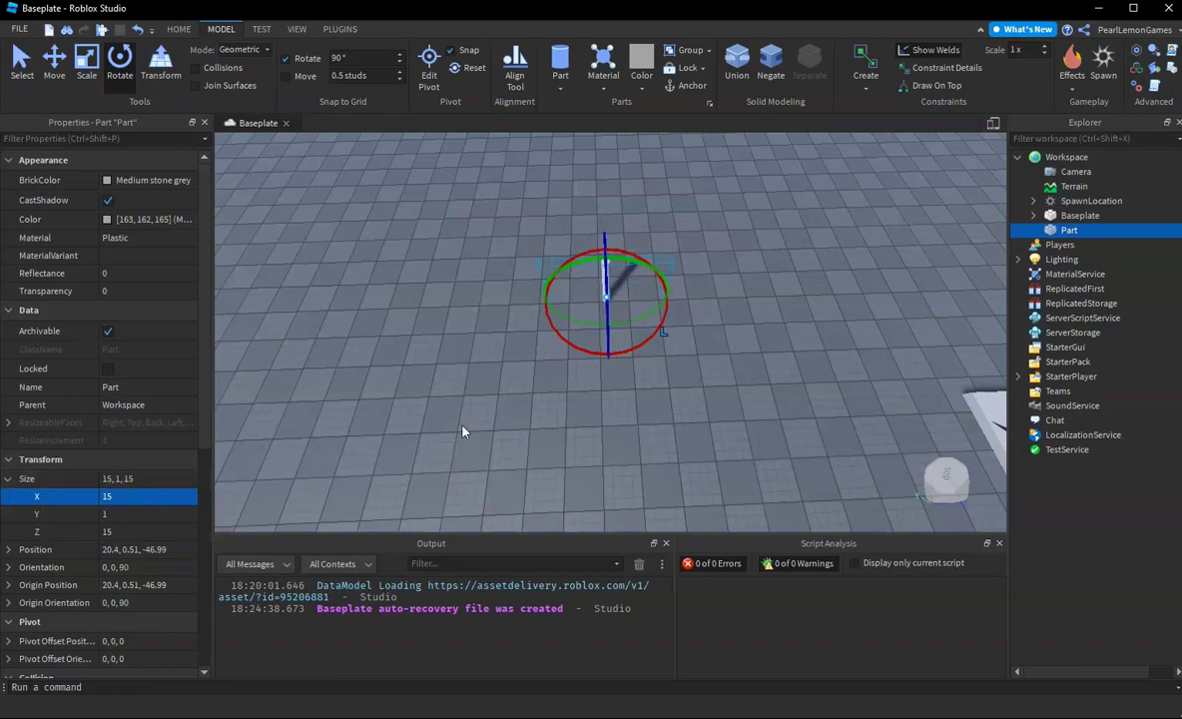
left_click(140, 514)
type("15")
key("Return")
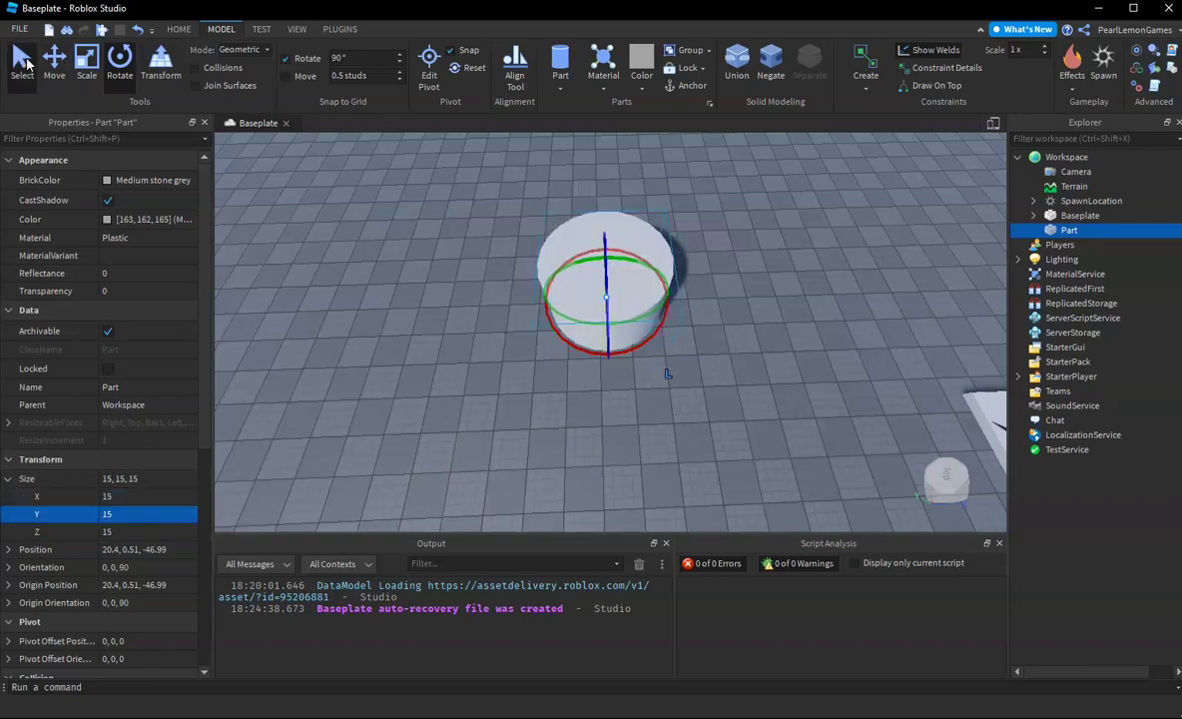
- Move the cylinder across the baseplate and set its X size to 4
left_click(21, 62)
left_click_drag(587, 259, 625, 364)
left_click(127, 494)
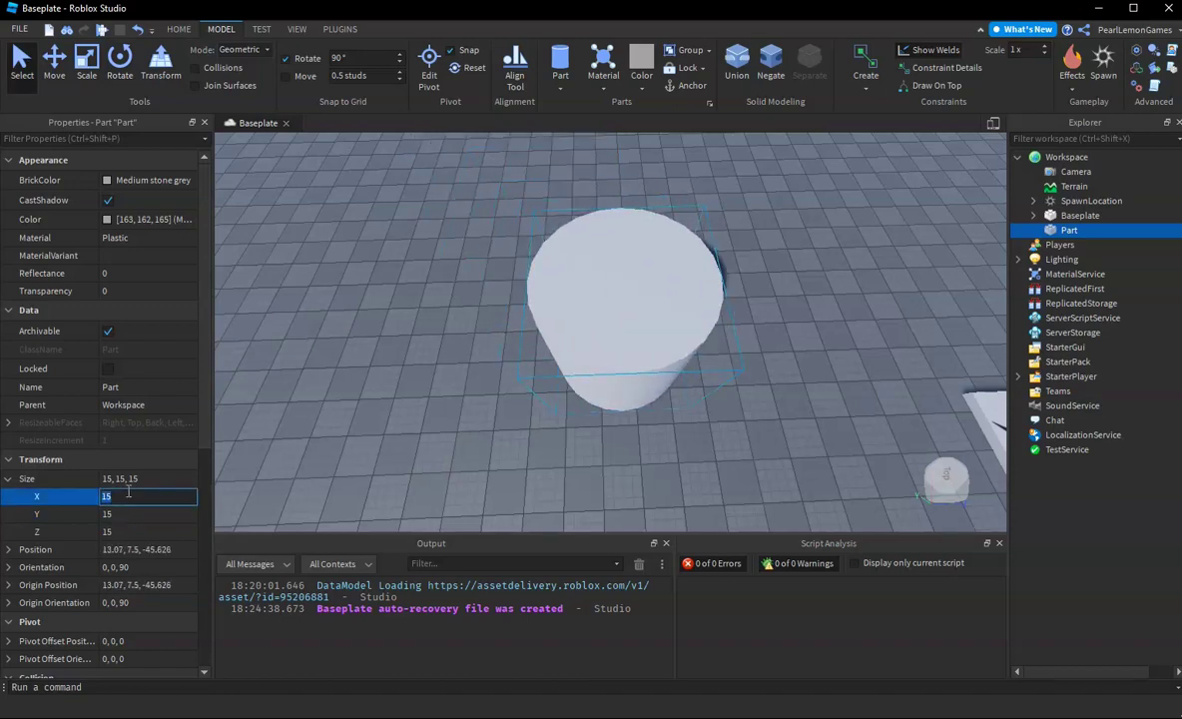
type("4")
key("Return")
- Move the cylinder farther back on the baseplate and flatten it into a disc with an X size of 2
left_click_drag(587, 292, 626, 271)
left_click(120, 496)
type("2")
key("Return")
- Colour the disc Black and set its material to Asphalt
right_click_drag(626, 271, 626, 272)
scroll(626, 271, "up", 3)
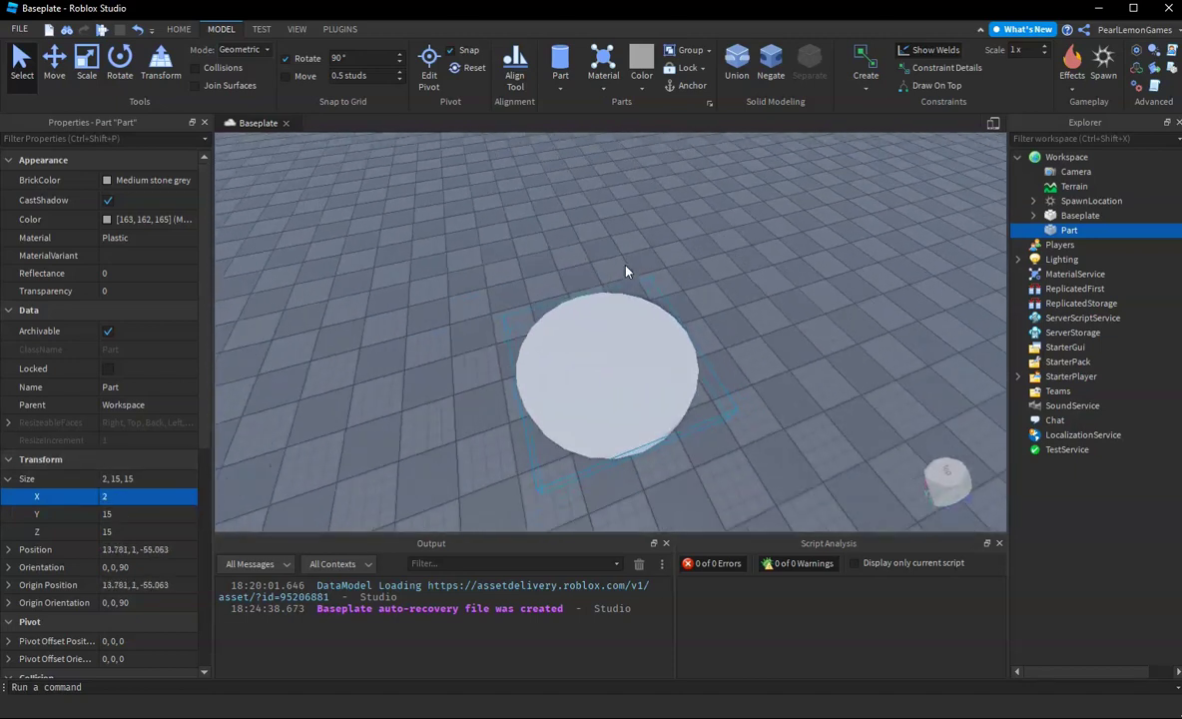
left_click(124, 179)
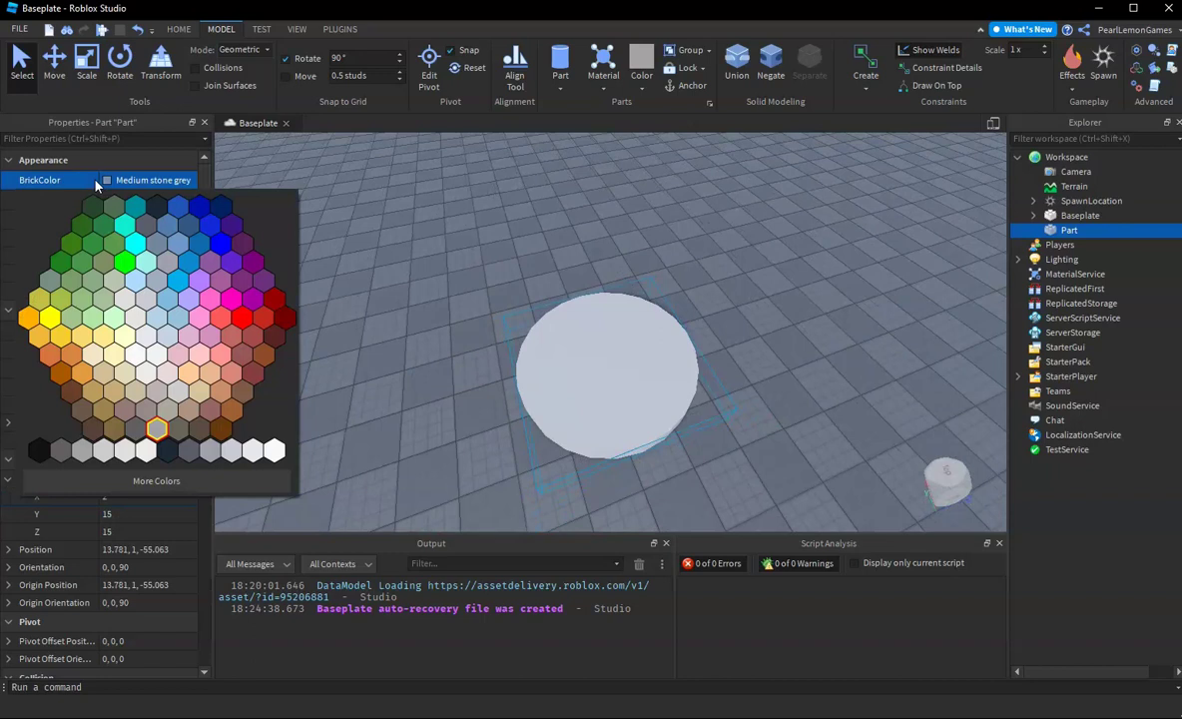
left_click(164, 450)
left_click(130, 242)
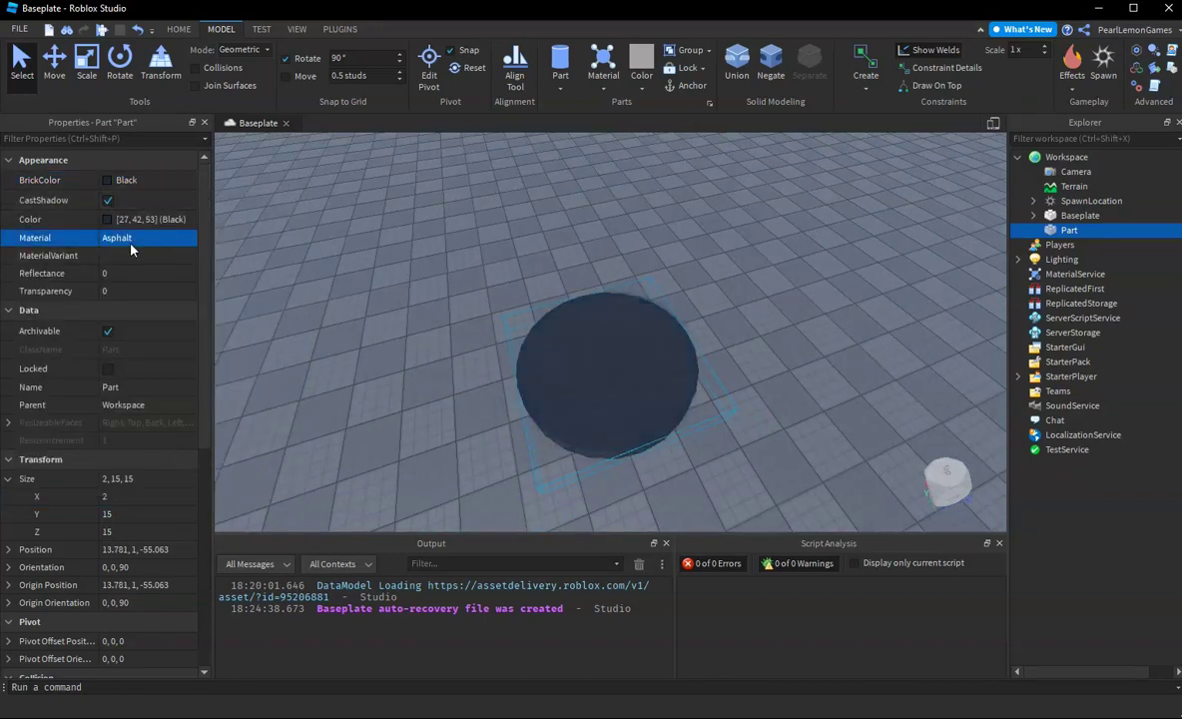
left_click(801, 331)
- Insert a block part and place it on the baseplate just beside the disc
right_click_drag(800, 330, 801, 330)
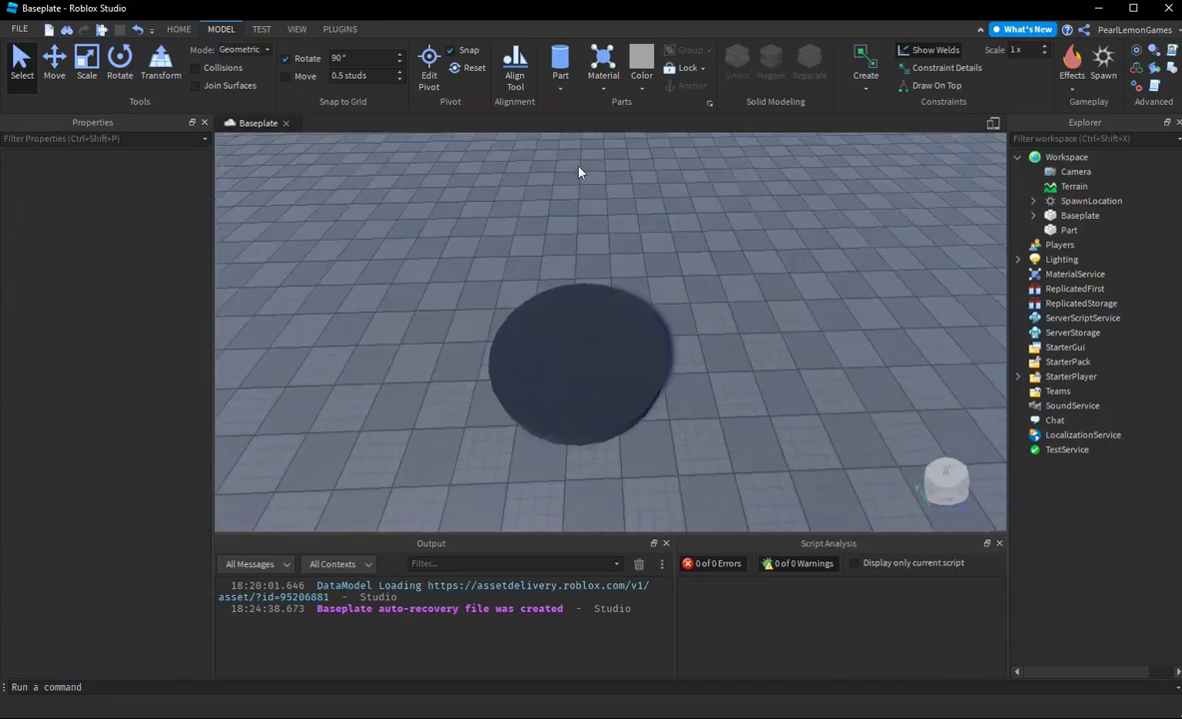
scroll(688, 274, "down", 2)
scroll(688, 285, "up", 2)
left_click(592, 350)
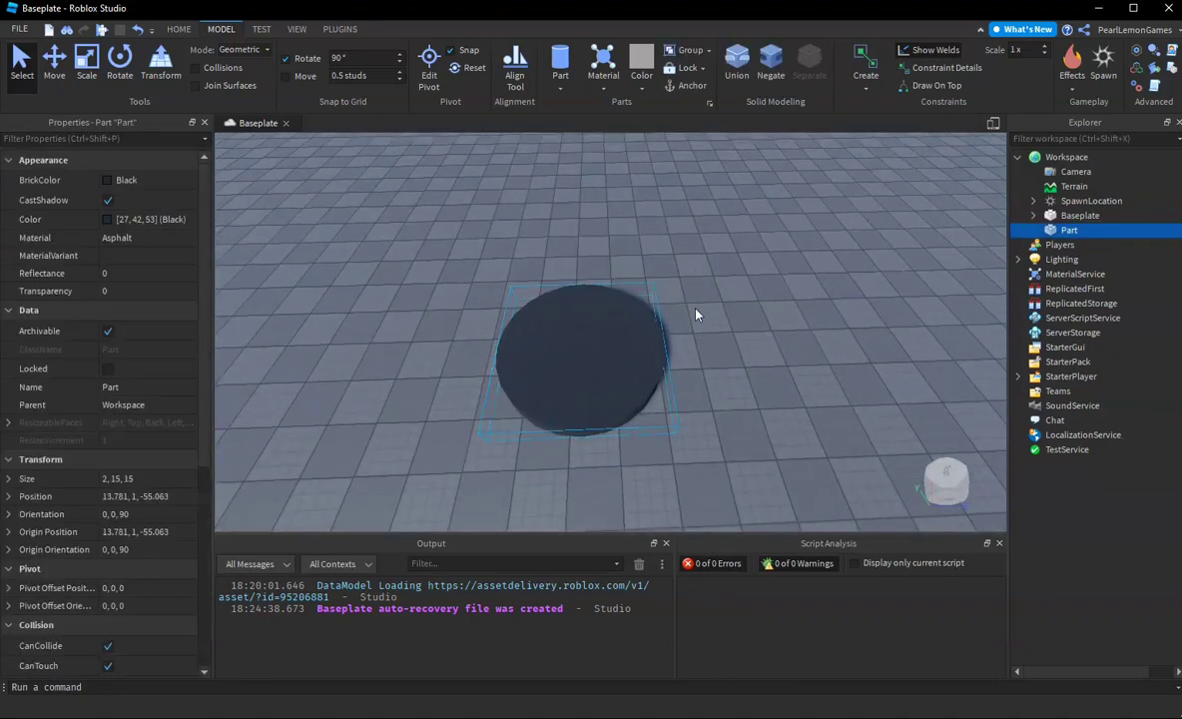
right_click_drag(744, 363, 744, 365)
scroll(744, 365, "up", 2)
key("f")
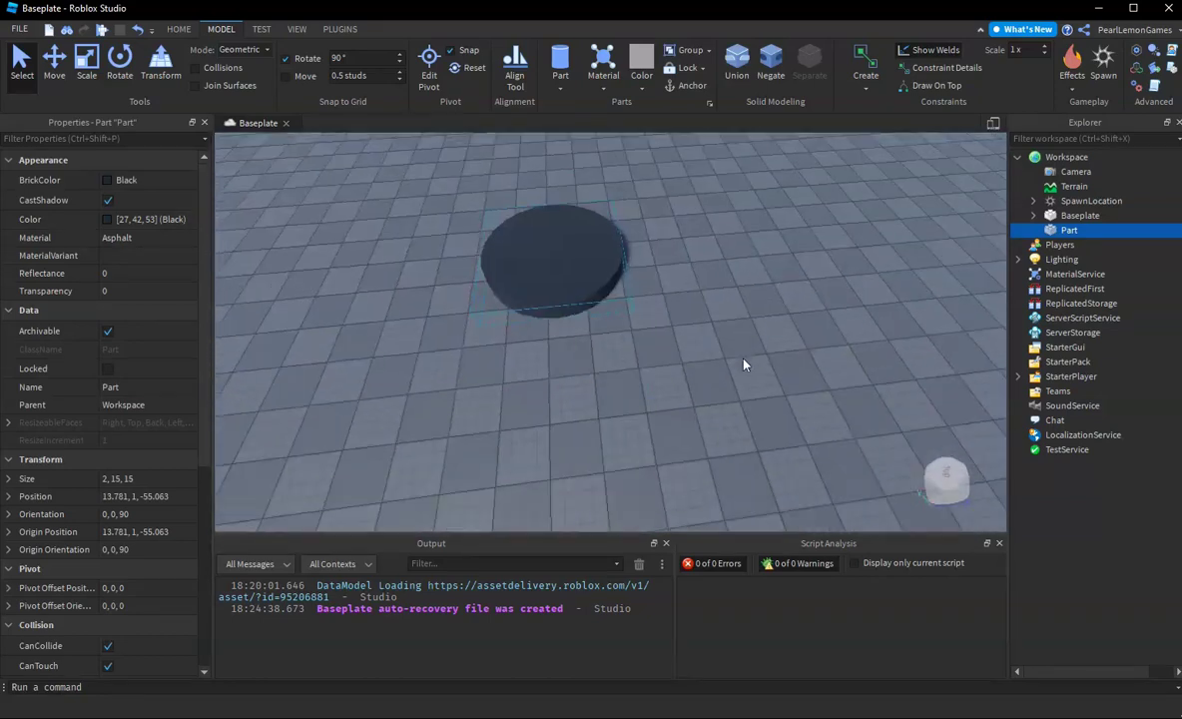
left_click(560, 87)
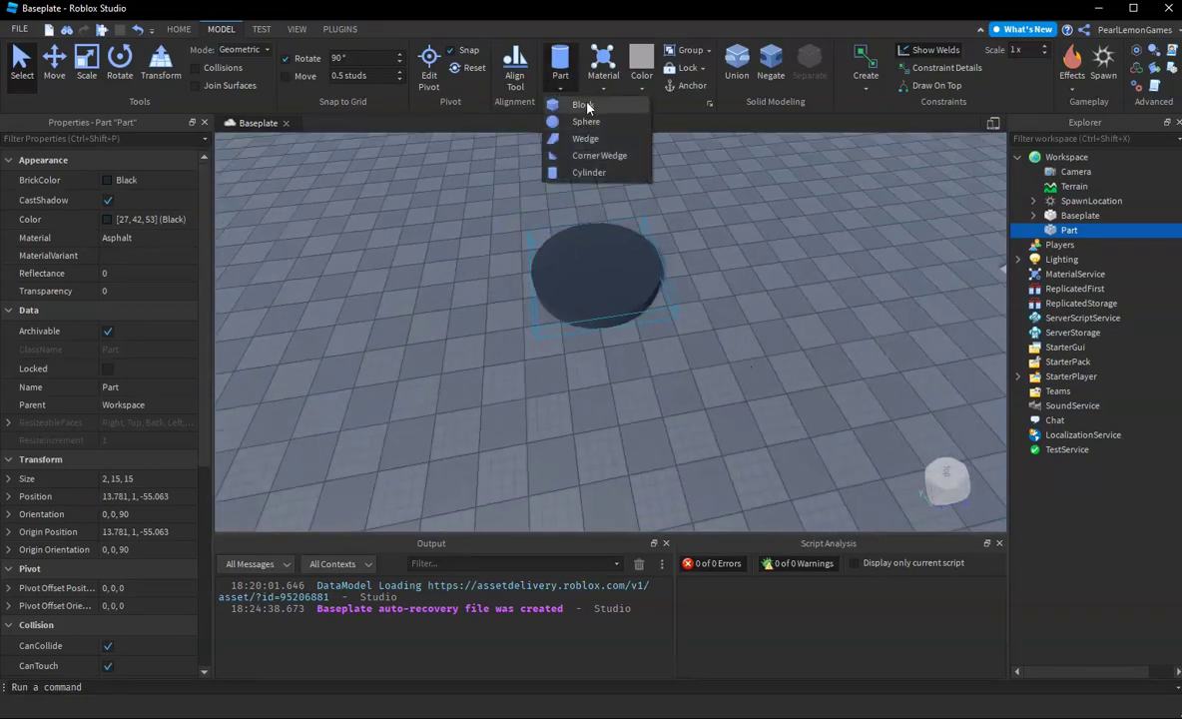
left_click(582, 104)
scroll(755, 275, "down", 2)
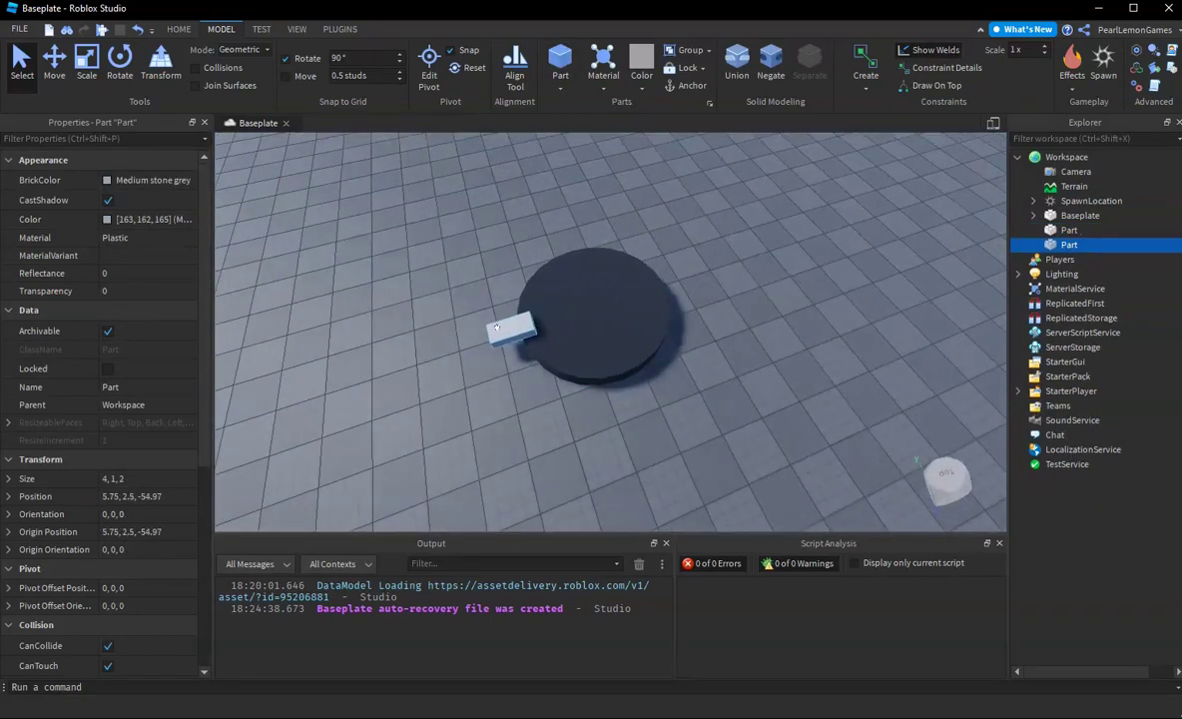
left_click_drag(489, 325, 477, 353)
right_click_drag(477, 353, 615, 436)
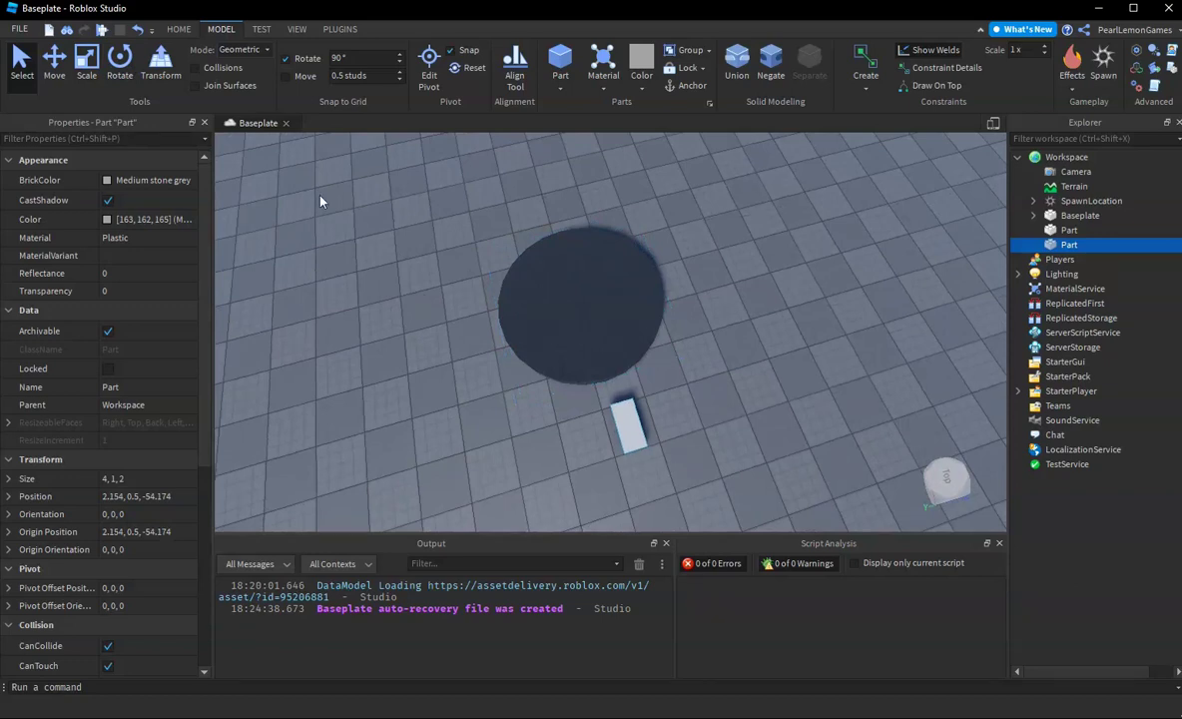
- Scale the block across the disc to about 29.2 studs long, 12.2 studs wide and 7.6 studs high
left_click(95, 61)
left_click_drag(602, 364, 558, 167)
right_click_drag(725, 289, 579, 303)
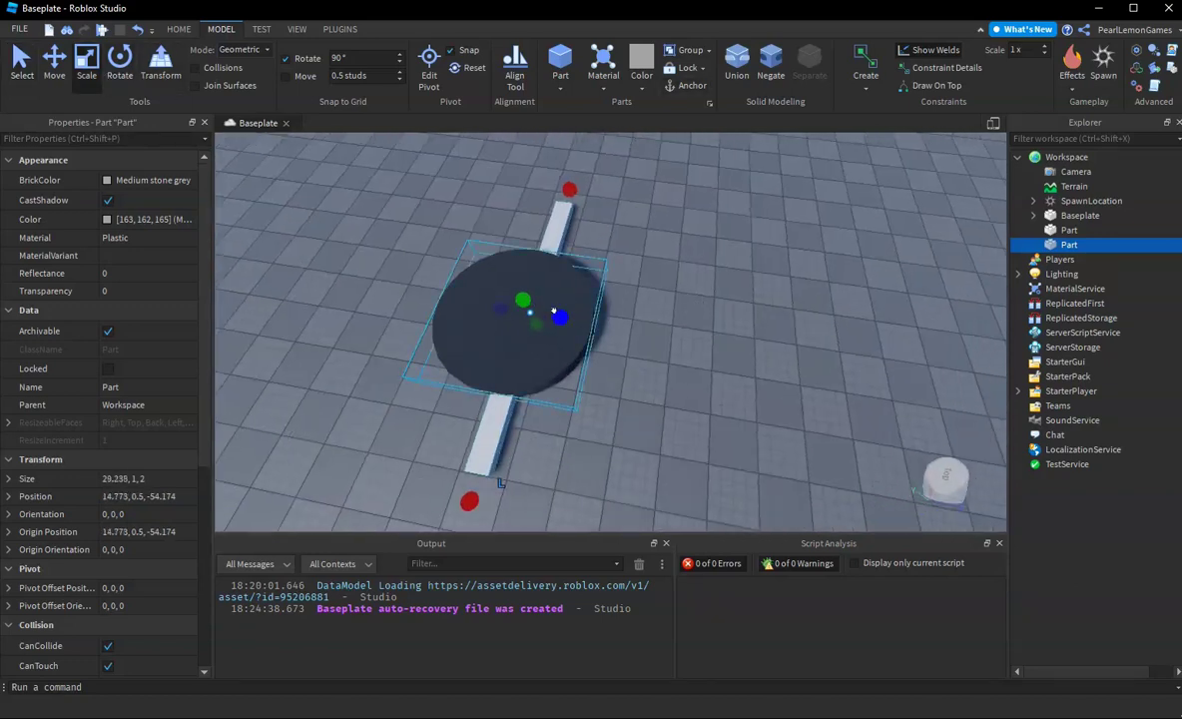
left_click_drag(561, 317, 570, 269)
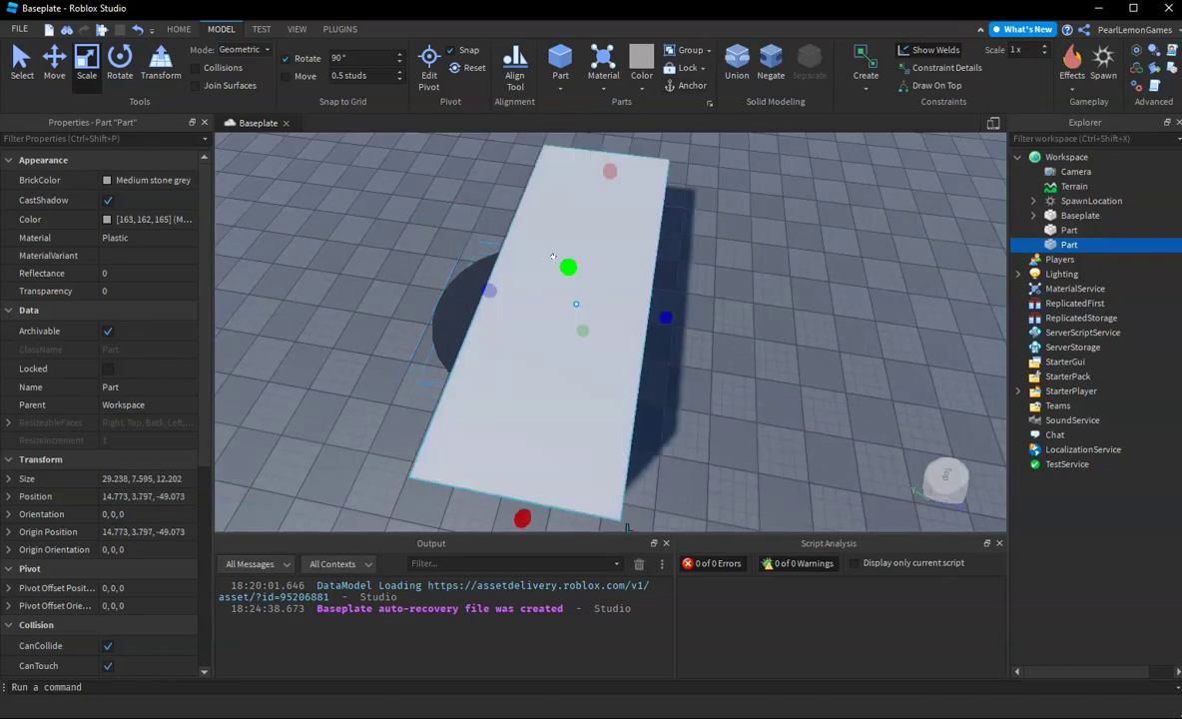
- Extend the block downward to about 9.1 studs high and narrow it to about 11.5 studs so it covers roughly half the disc
key("a")
right_click_drag(698, 329, 736, 284)
mouse_move(751, 260)
left_mouse_down()
mouse_move(763, 268)
mouse_move(750, 267)
left_mouse_up()
right_click_drag(748, 266, 688, 274)
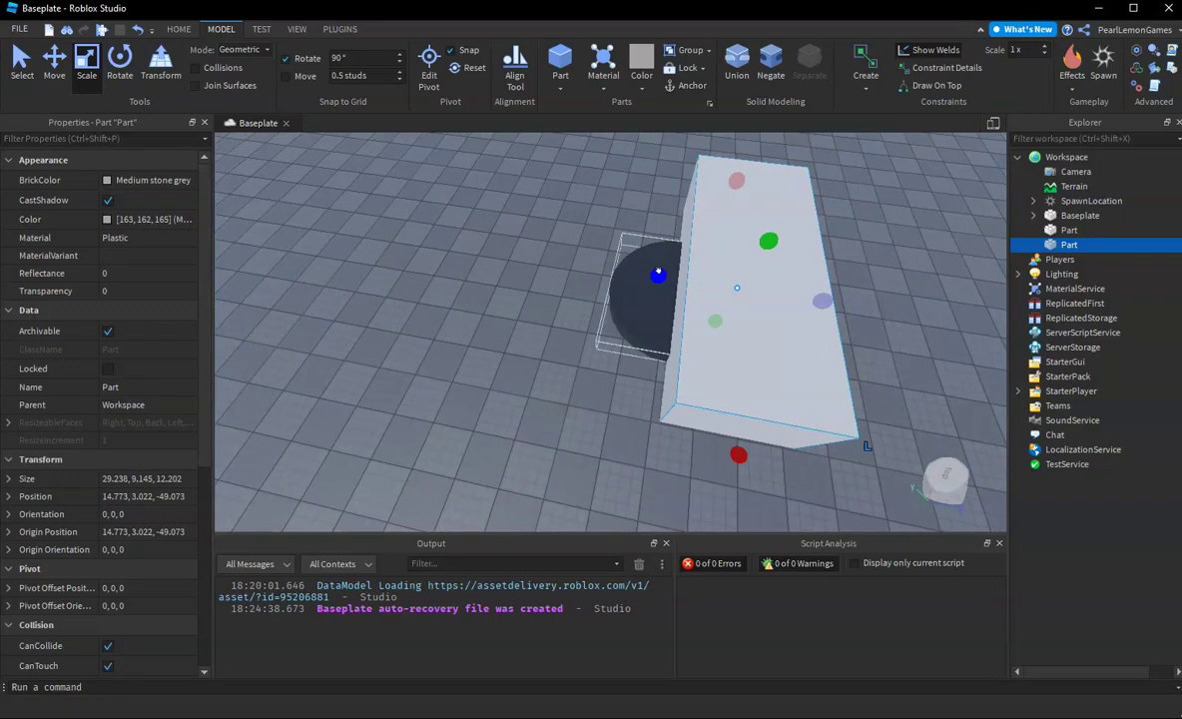
left_click_drag(661, 281, 673, 283)
right_click_drag(672, 283, 849, 332)
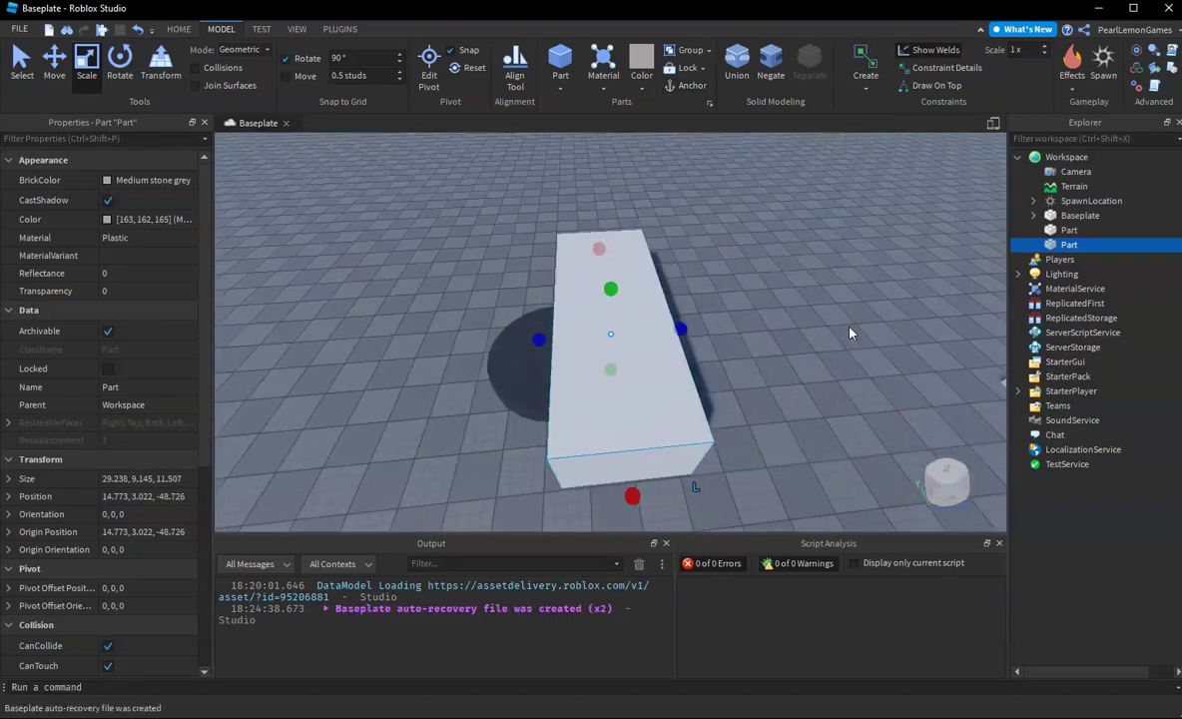
- Negate the block and union it with the disc to cut the disc to a half-disc
left_click(770, 59)
left_click(491, 350, "ctrl")
left_click(737, 60)
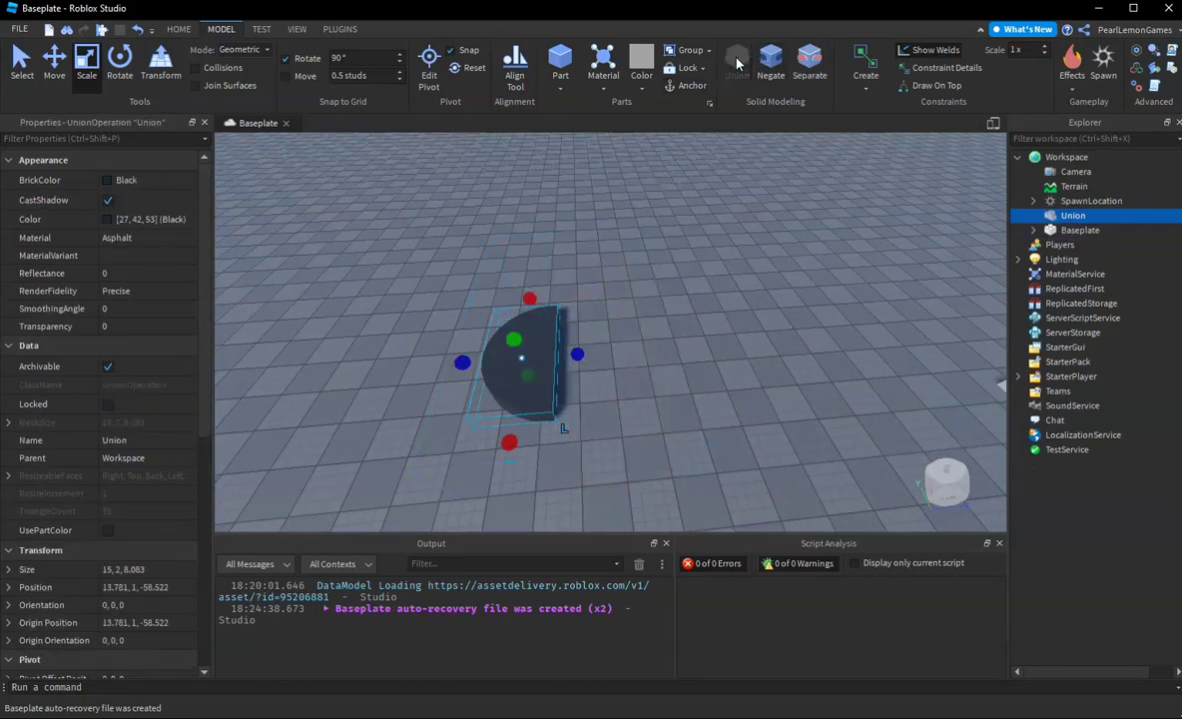
- Duplicate the half-disc and shift the copy about 2.2 studs along Z toward the flat side
left_click(496, 340)
right_click_drag(661, 362, 710, 332)
left_click(55, 62)
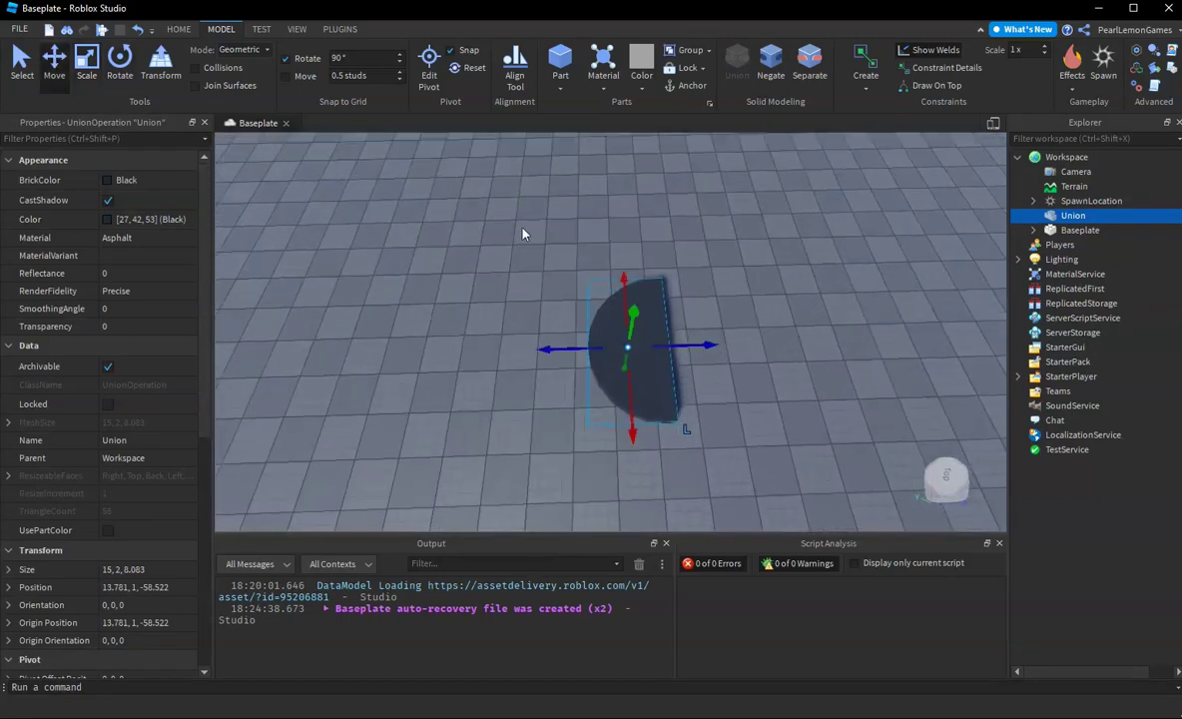
right_click_drag(543, 266, 543, 266)
key("ctrl+d")
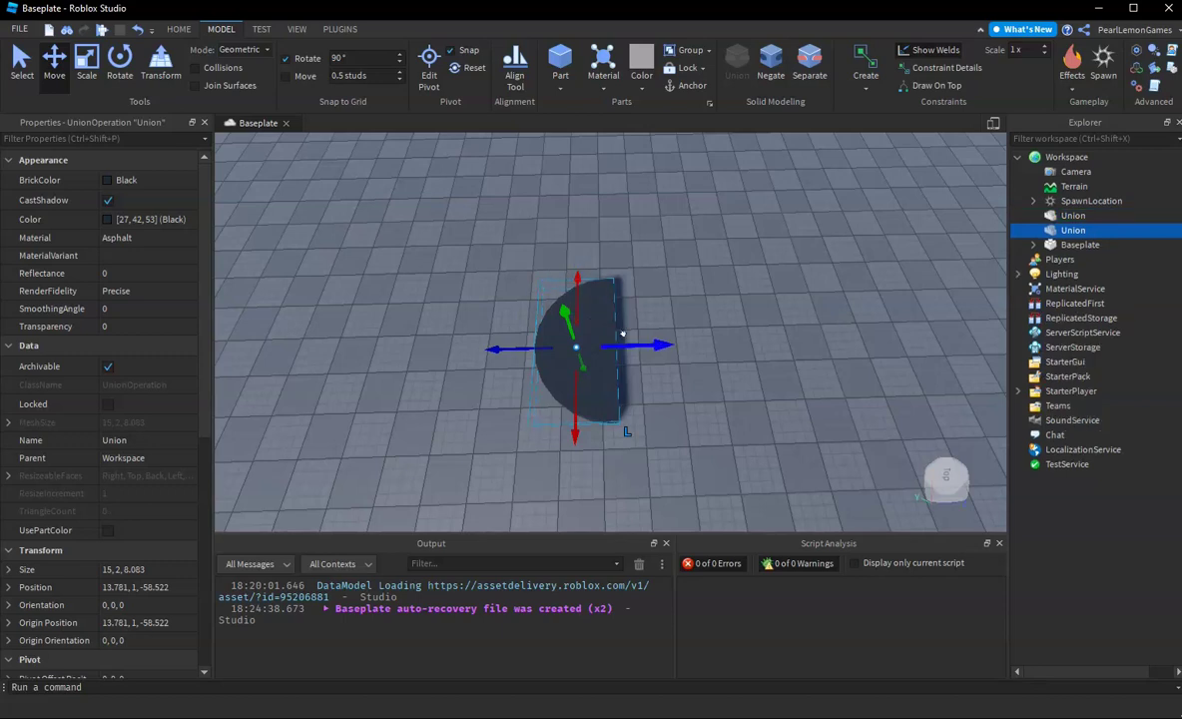
left_click_drag(648, 354, 664, 353)
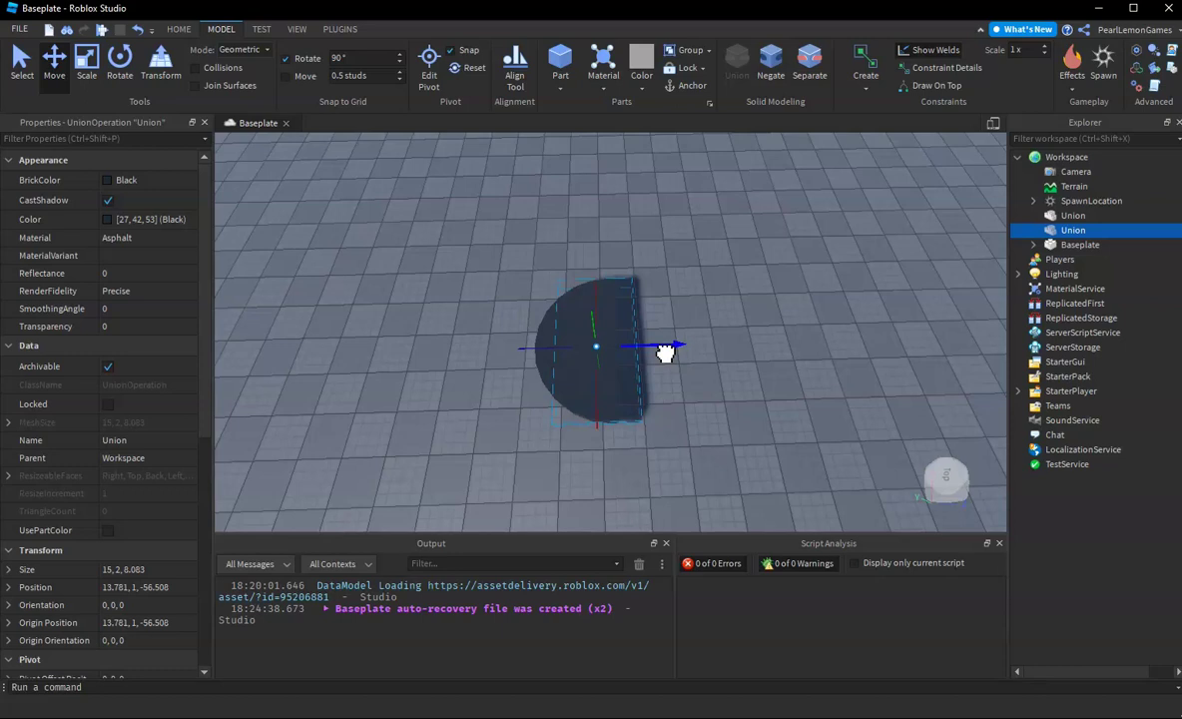
left_click_drag(664, 353, 668, 352)
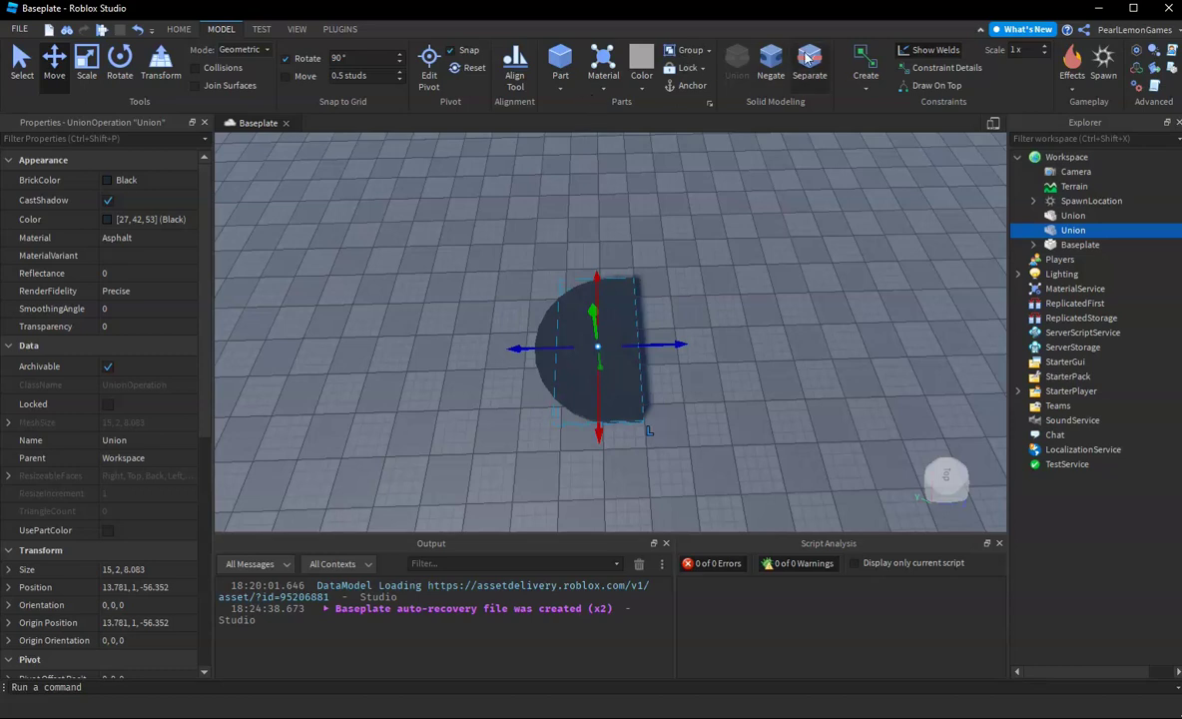
- Negate the shifted copy and union it with the original half-disc to cut out a crescent
left_click(771, 62)
left_click(534, 314, "ctrl")
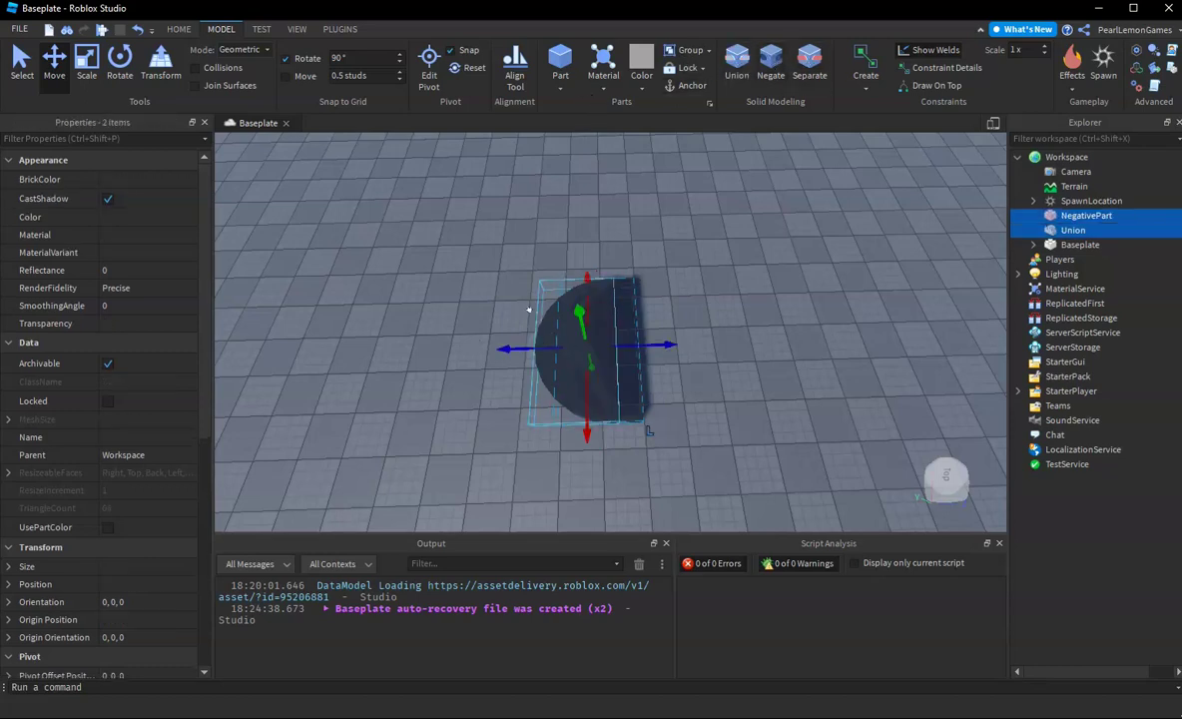
left_click(733, 57)
- Duplicate the crescent and rotate the copy 180° about the vertical axis
right_click_drag(668, 251, 667, 265)
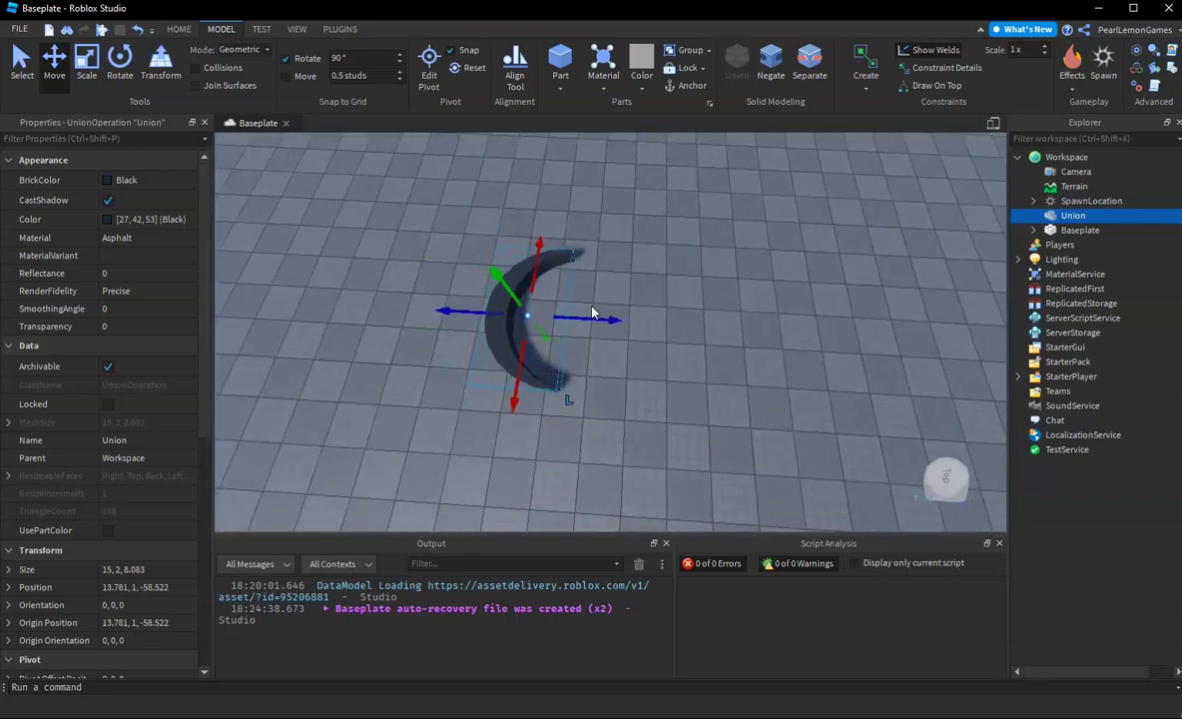
mouse_move(538, 281)
right_mouse_down()
mouse_move(524, 265)
mouse_move(538, 280)
right_mouse_up()
right_click_drag(639, 258, 639, 259)
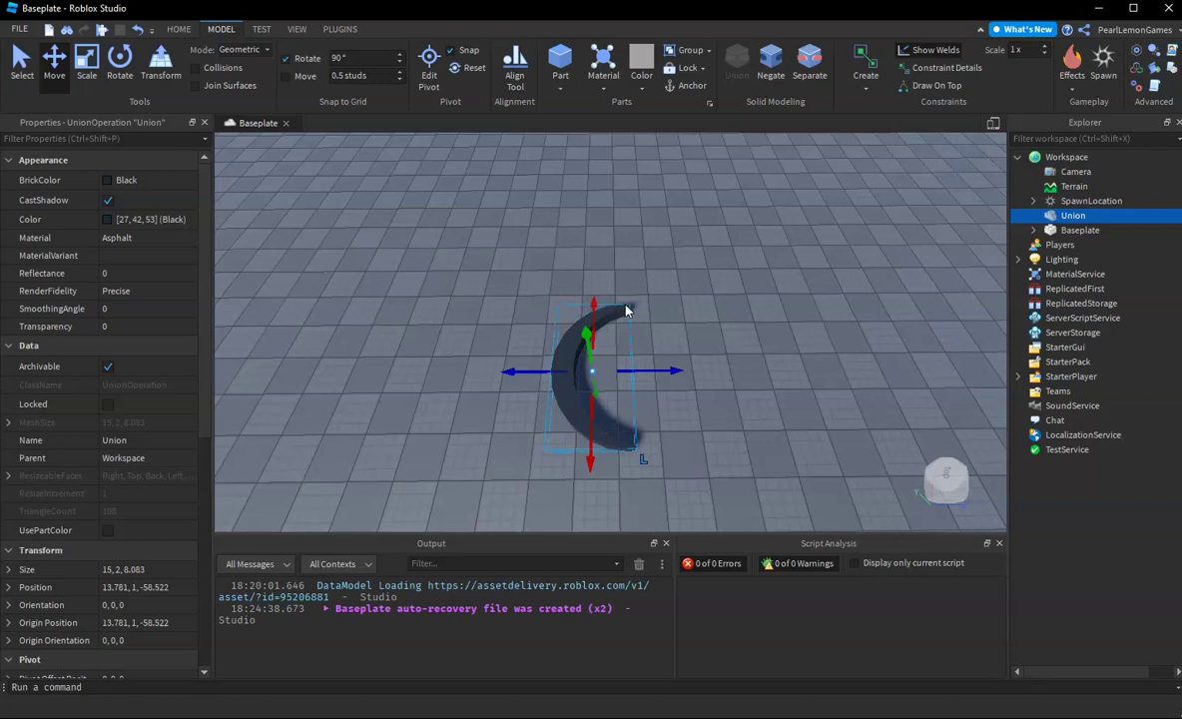
key("ctrl+d")
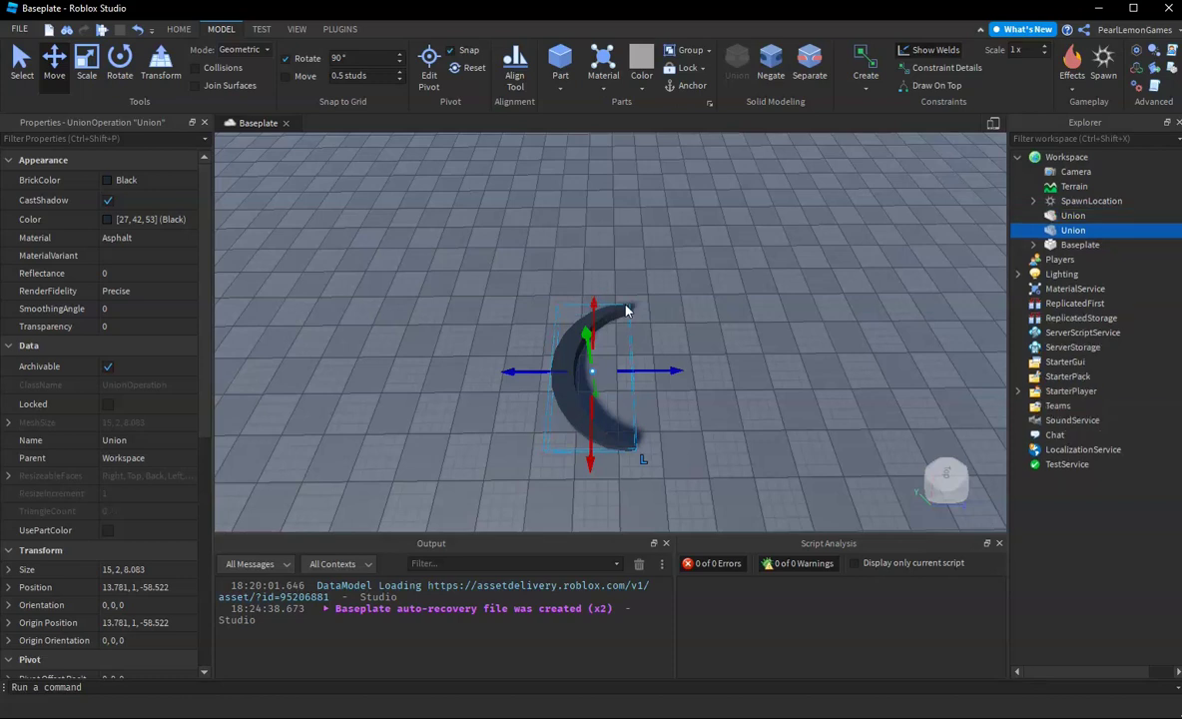
key("ctrl+r")
key("ctrl+r")
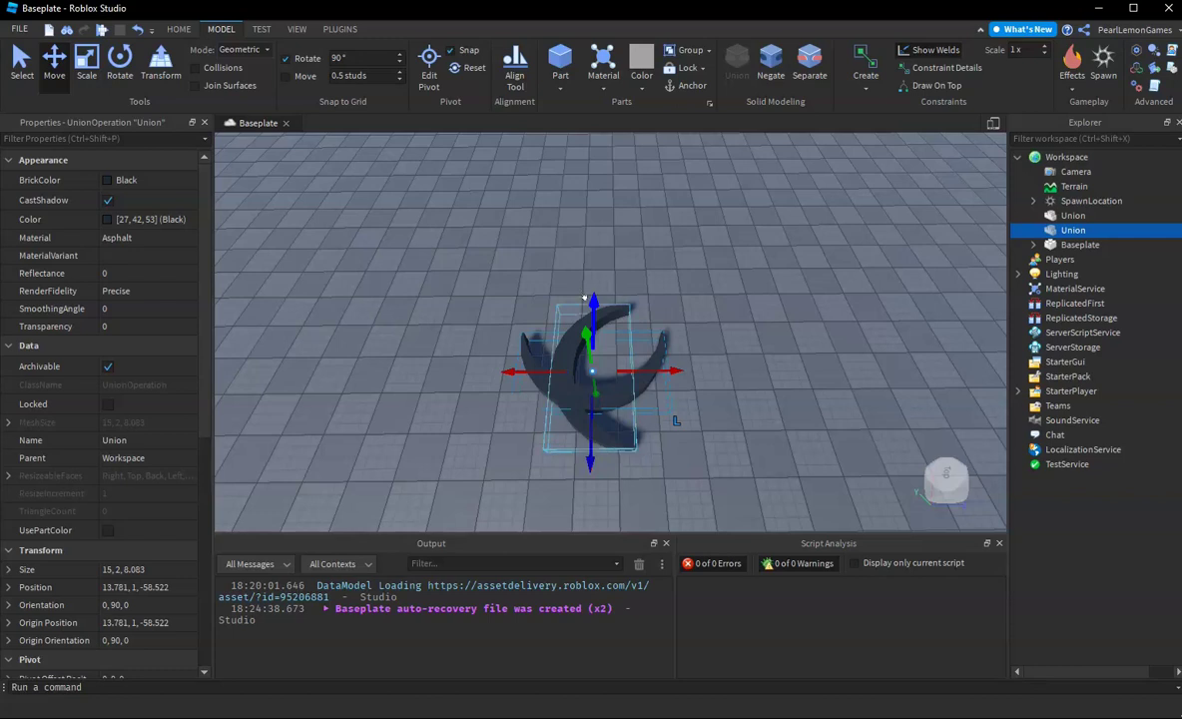
- Try to place the rotated crescent copy end to end with the original, at about X 28.38, Z -51.63
left_click_drag(583, 311, 625, 230)
left_click_drag(681, 278, 739, 279)
left_click_drag(640, 229, 657, 225)
scroll(673, 329, "up", 5)
right_click_drag(675, 327, 684, 390)
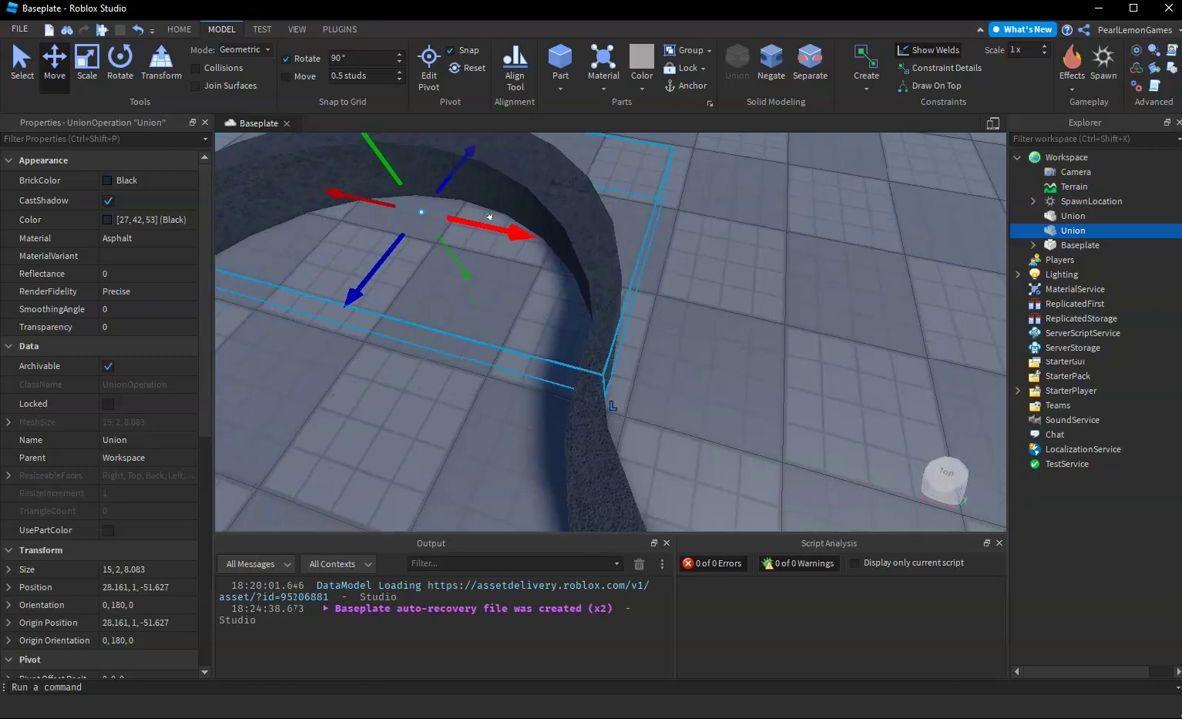
left_click_drag(510, 231, 504, 228)
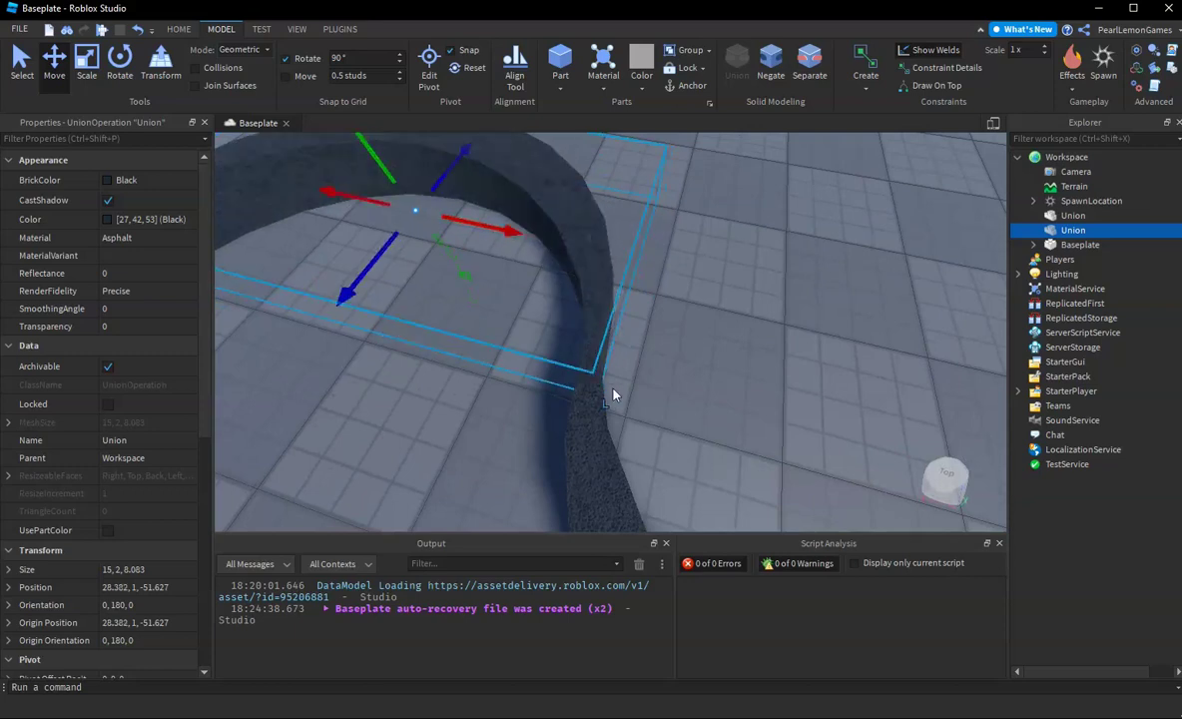
right_click_drag(694, 331, 695, 331)
scroll(694, 331, "down", 3)
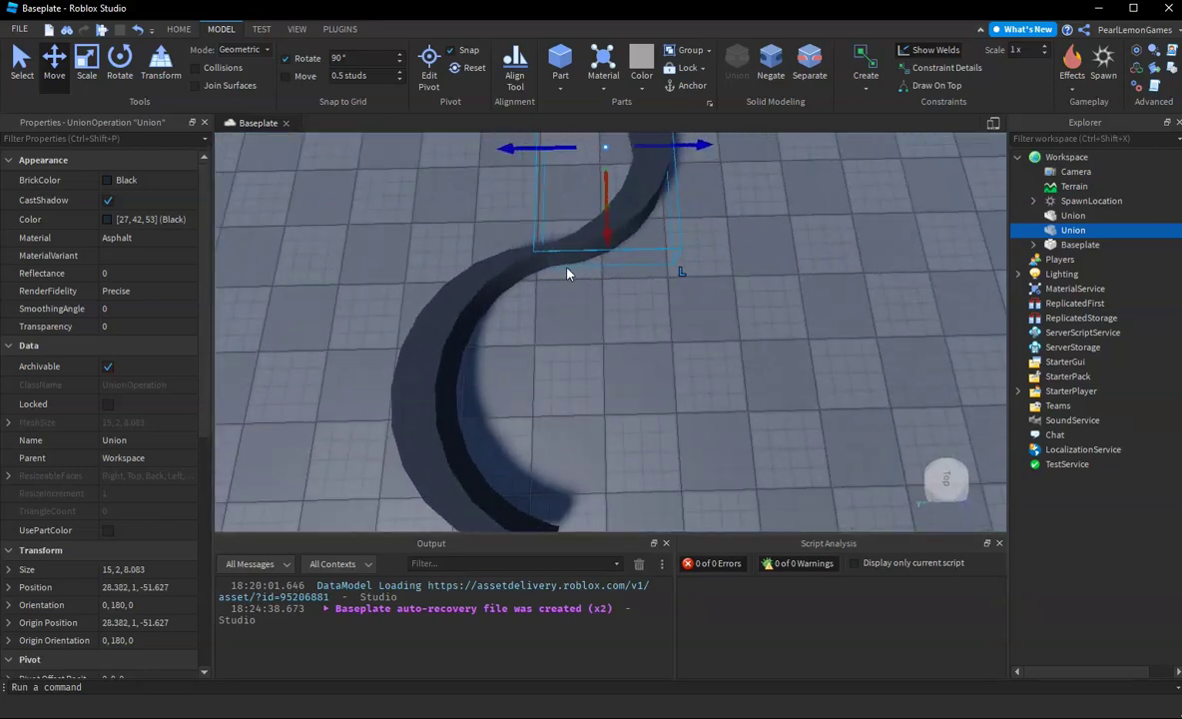
scroll(558, 320, "down", 3)
right_click_drag(558, 320, 558, 320)
- Undo the crescent copy's placement and duplication and the crescent cut, back to the half-disc with its negated copy
key("Delete")
key("ctrl+z")
key("ctrl+z")
key("ctrl+z")
key("ctrl+z")
key("ctrl+z")
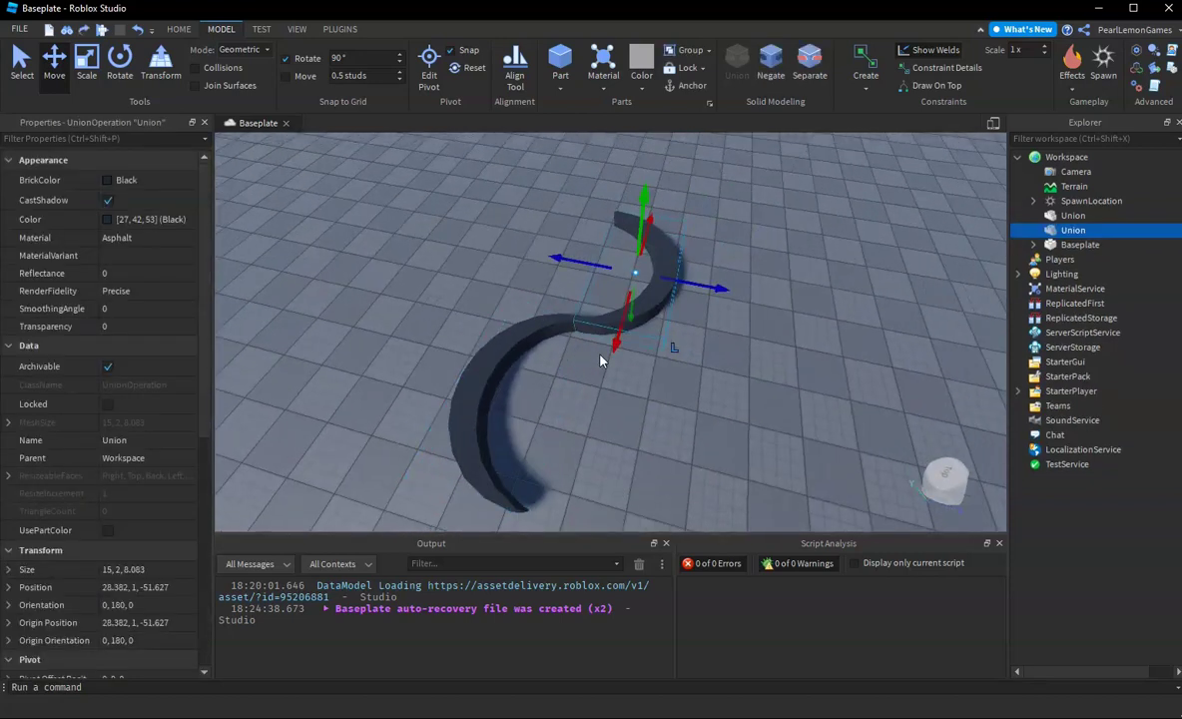
key("ctrl+z")
key("ctrl+z")
key("ctrl+z")
key("ctrl+z")
key("ctrl+z")
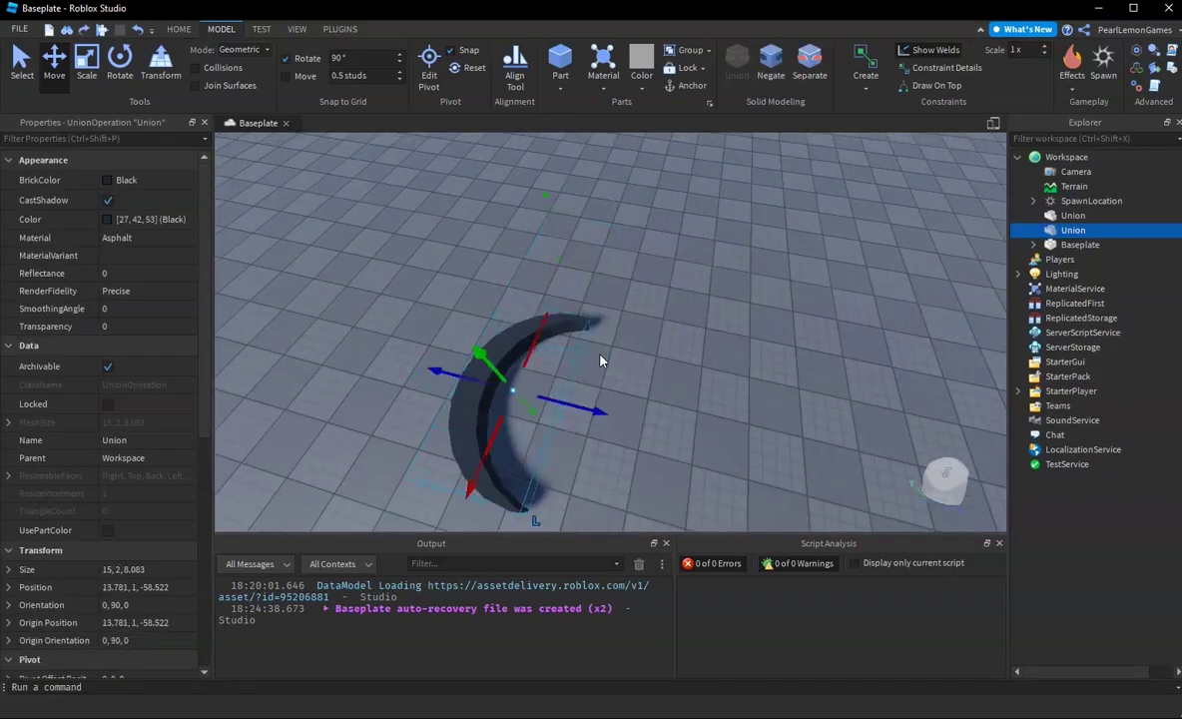
right_click_drag(640, 342, 626, 327)
scroll(627, 327, "up", 2)
- Revert the negated copy to a solid half-disc and scale it down to about 13.62 × 1.816 × 7.339 studs
left_click(85, 60)
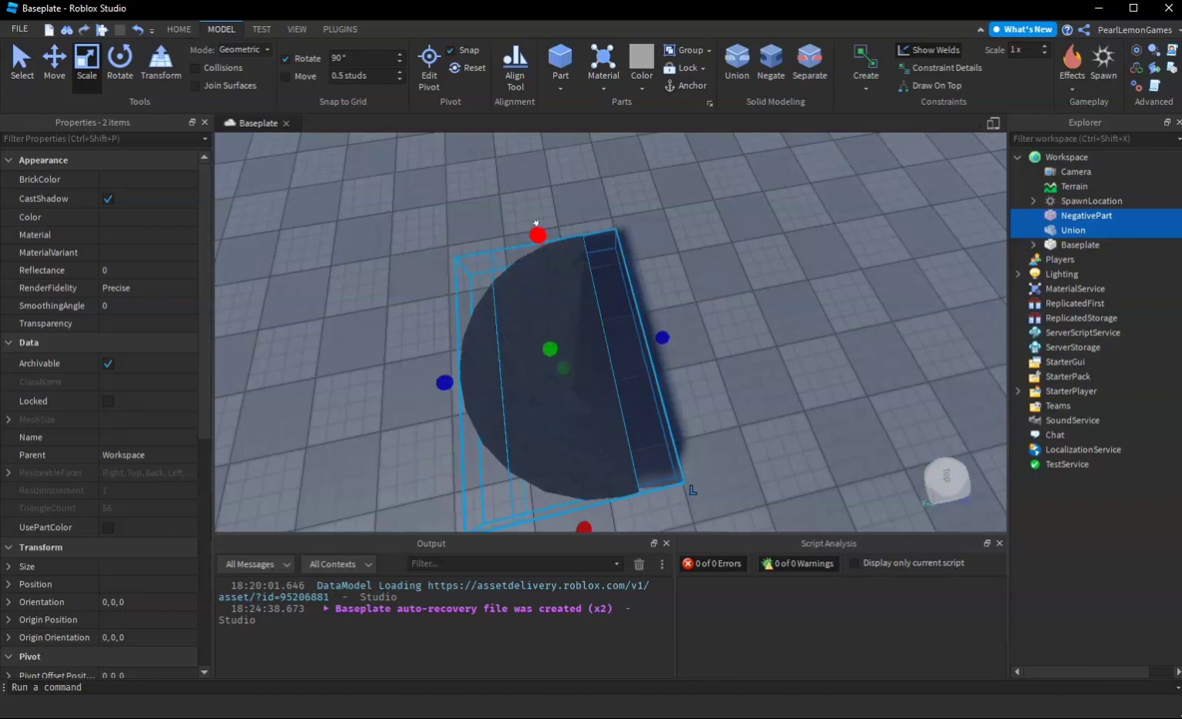
key("ctrl+shift+g")
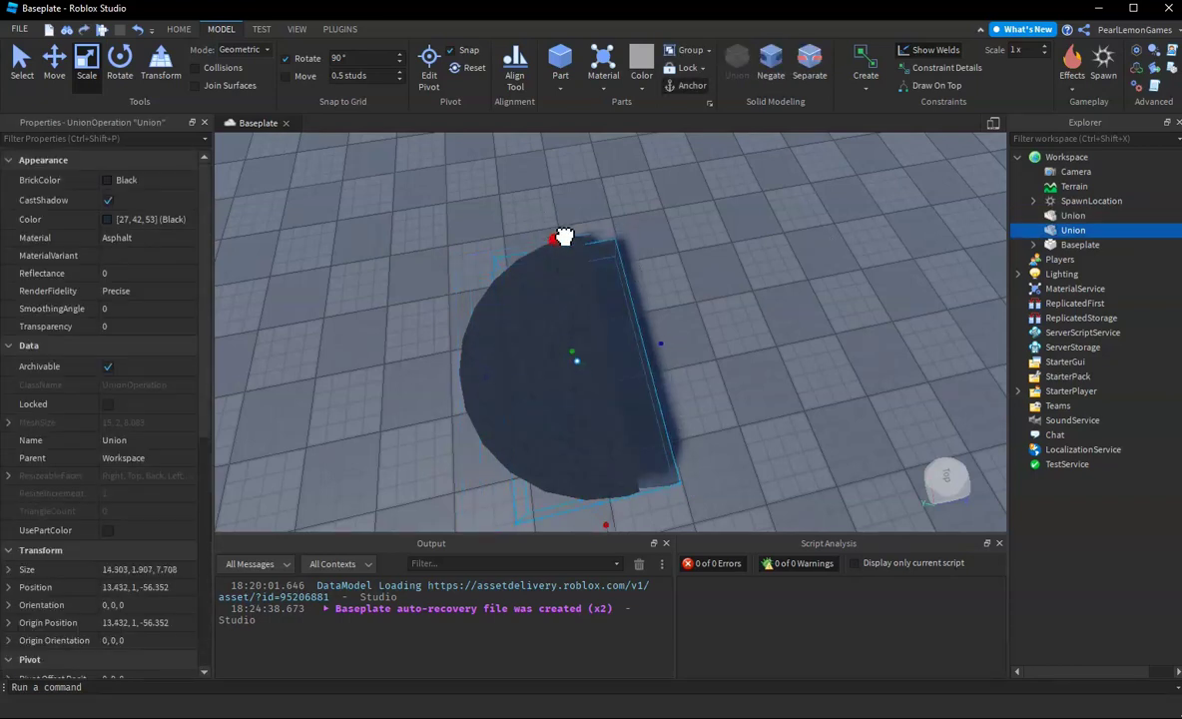
scroll(596, 483, "down", 1)
scroll(600, 485, "up", 1)
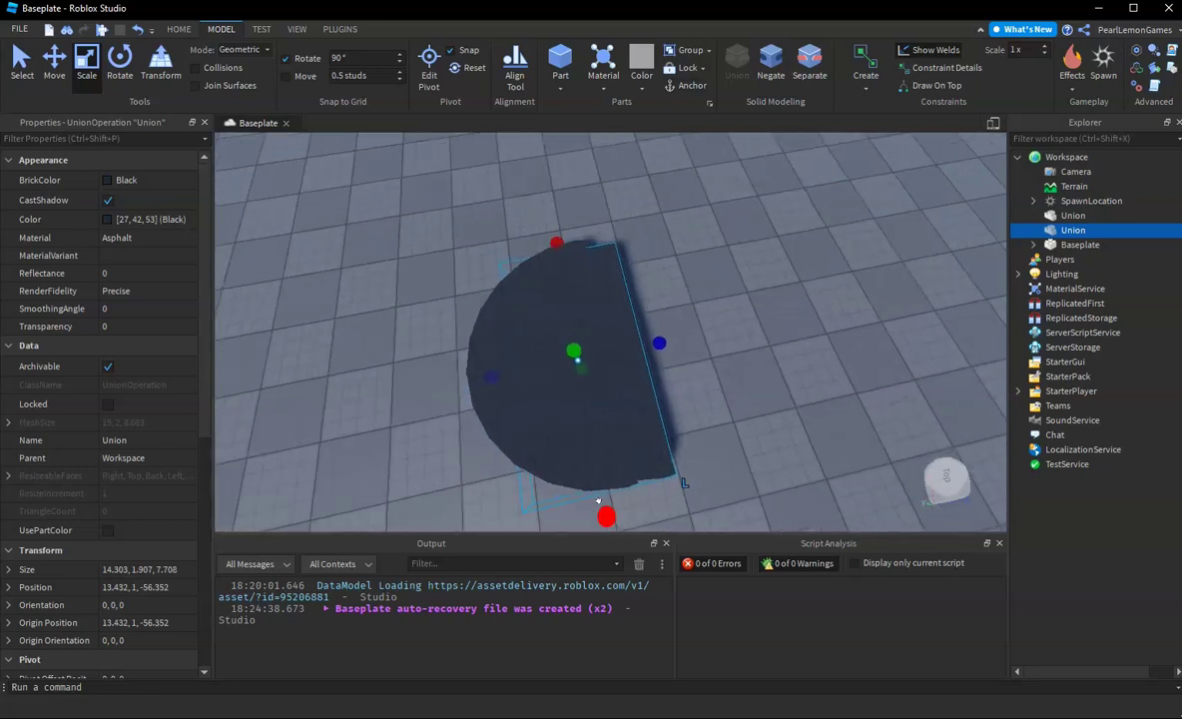
left_click_drag(598, 500, 601, 484)
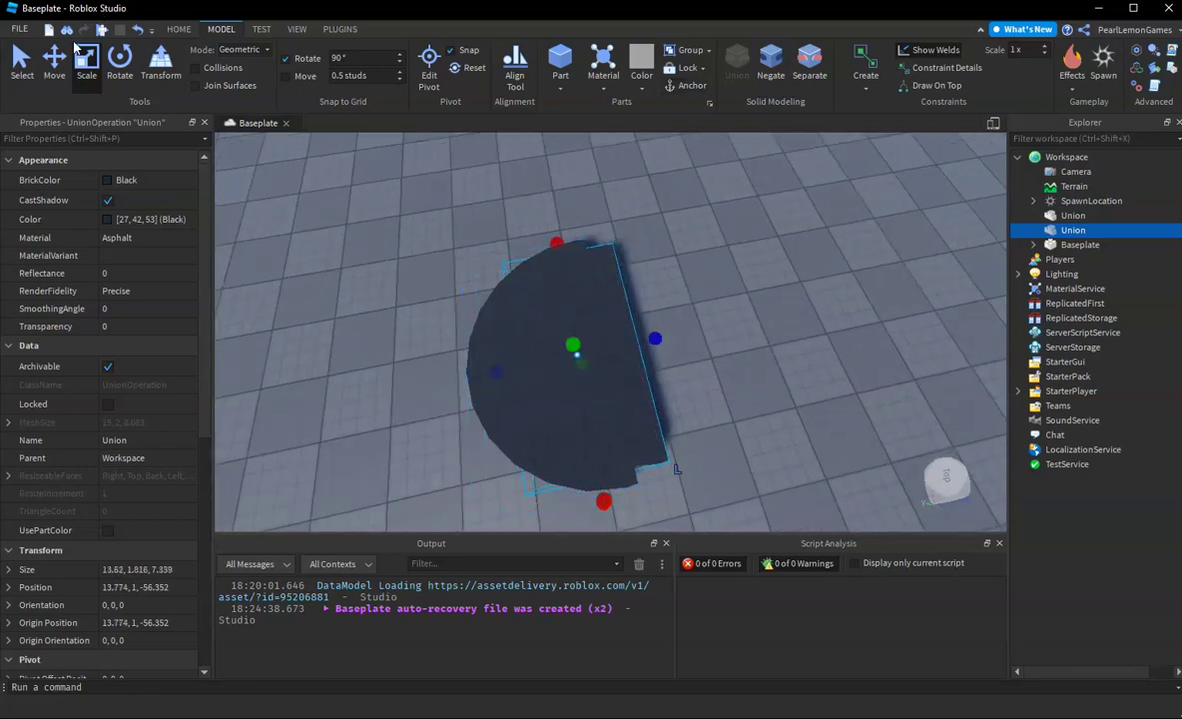
- Move the scaled half-disc copy to about X 13.53 and lower it to about Y 0.45
left_click(54, 62)
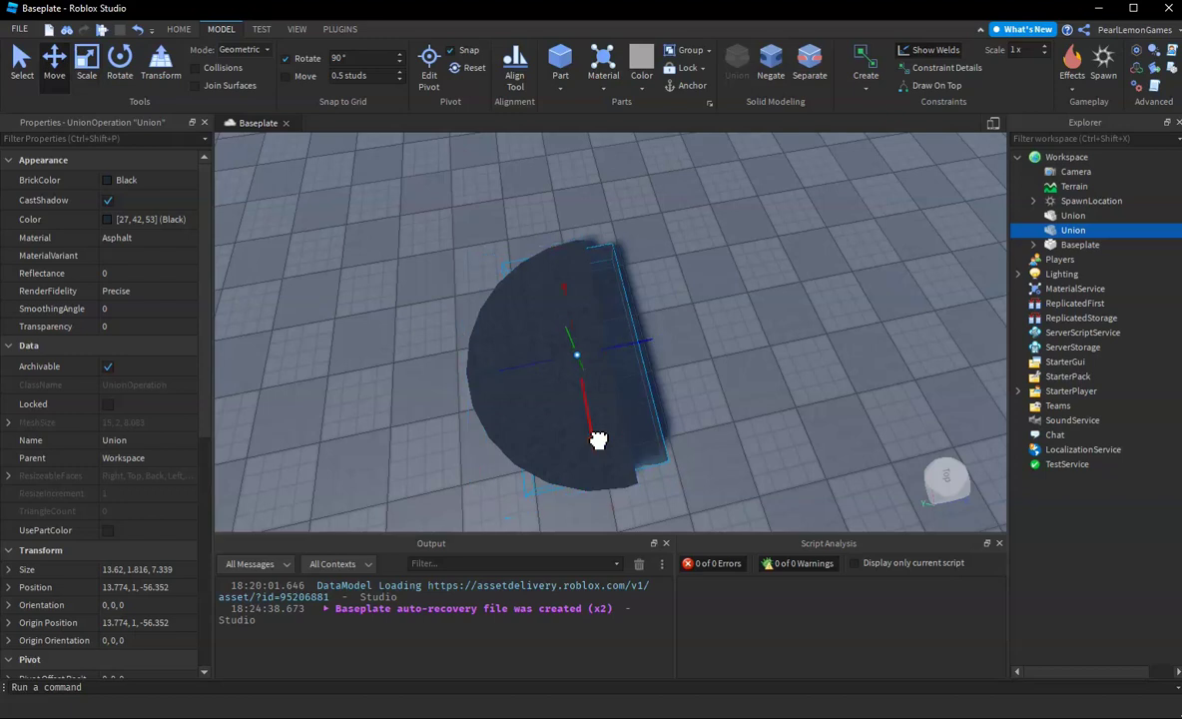
left_click_drag(598, 440, 600, 443)
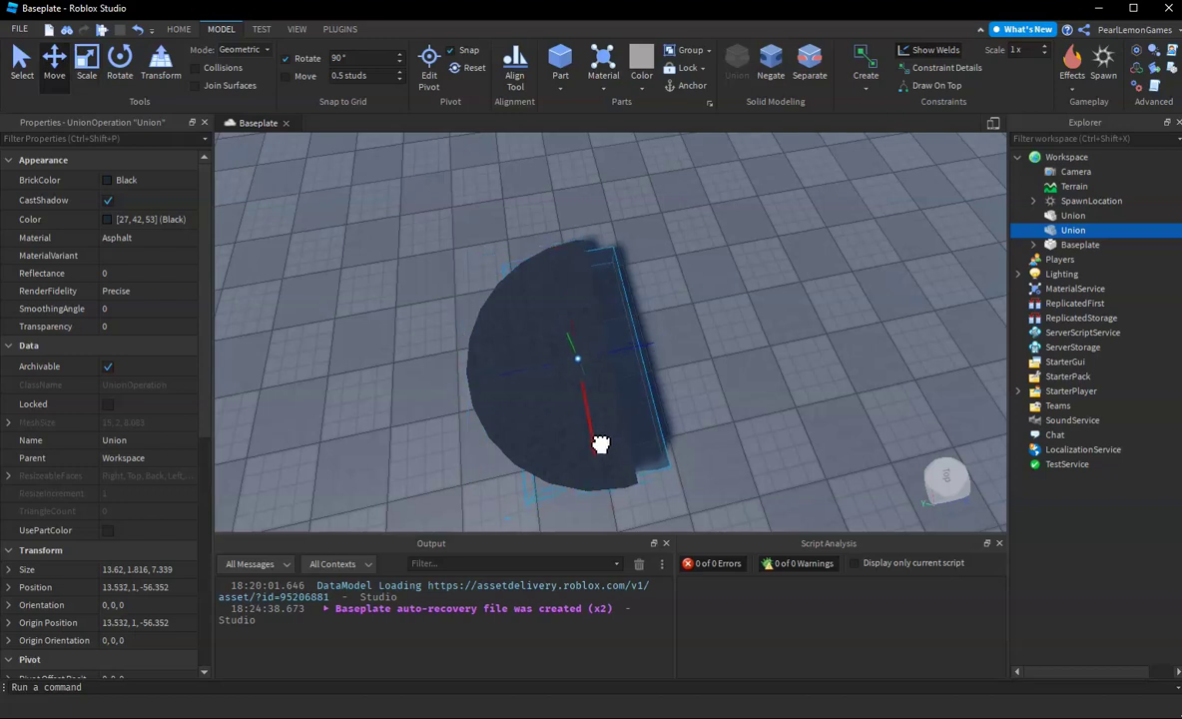
right_click_drag(770, 361, 771, 359)
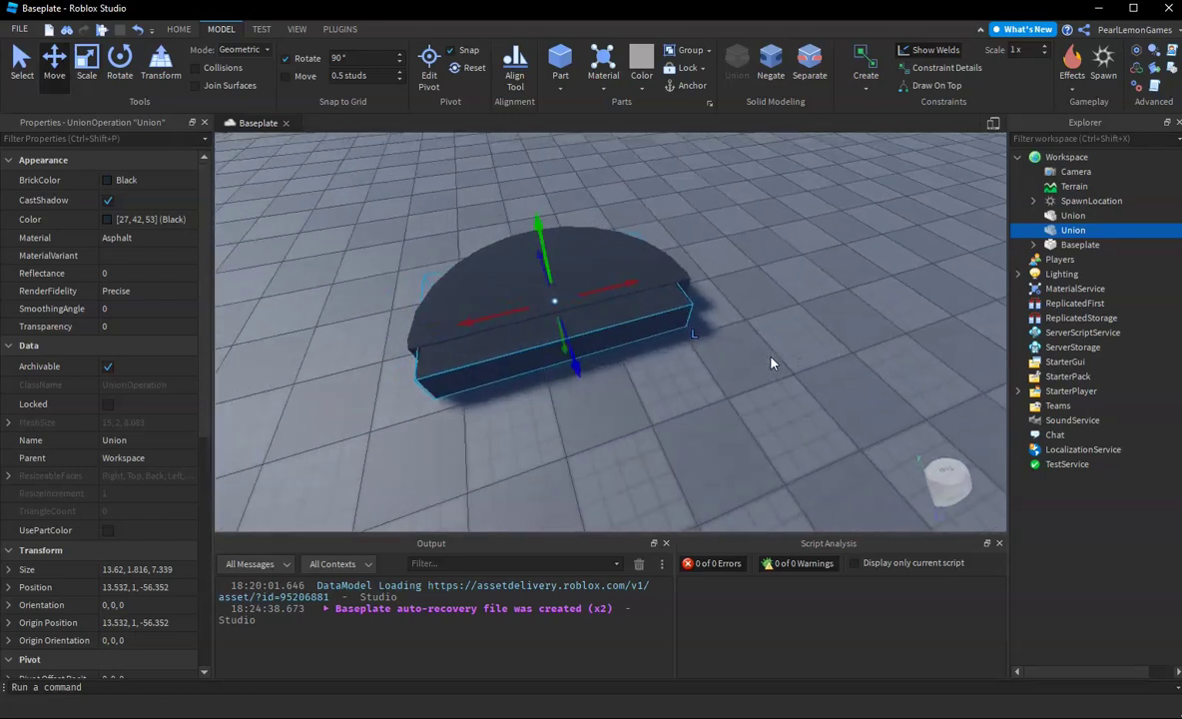
scroll(771, 363, "up", 2)
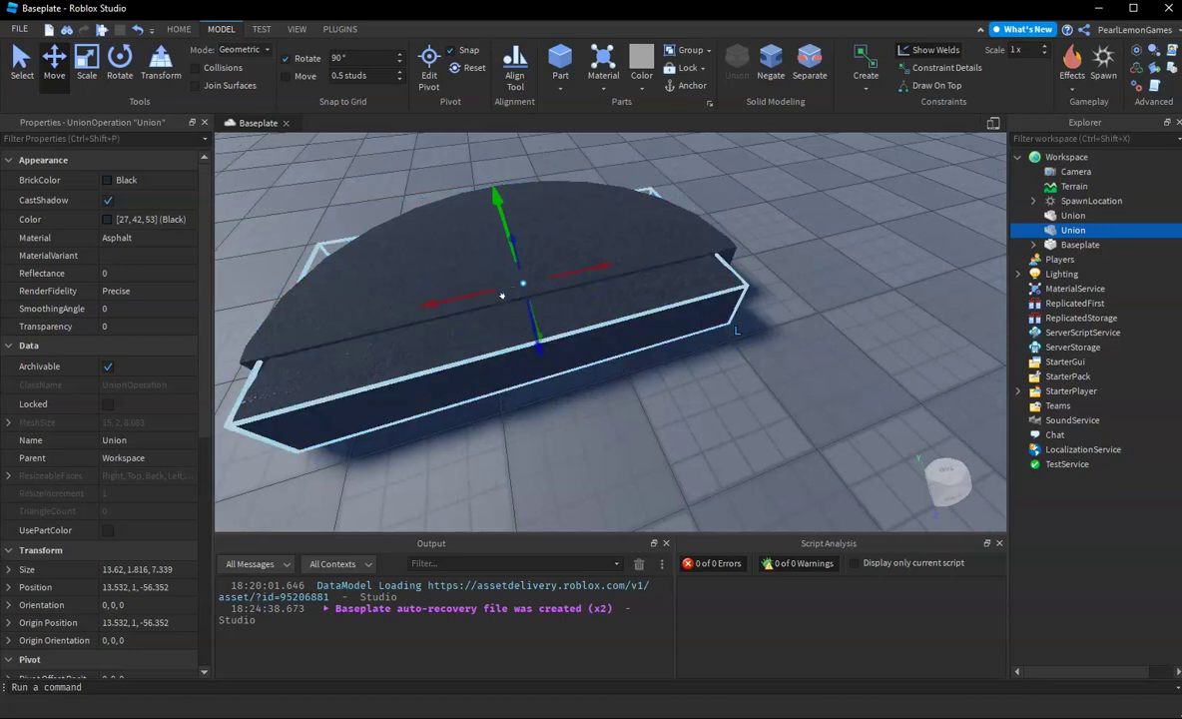
right_click_drag(596, 313, 612, 332)
scroll(612, 332, "down", 2)
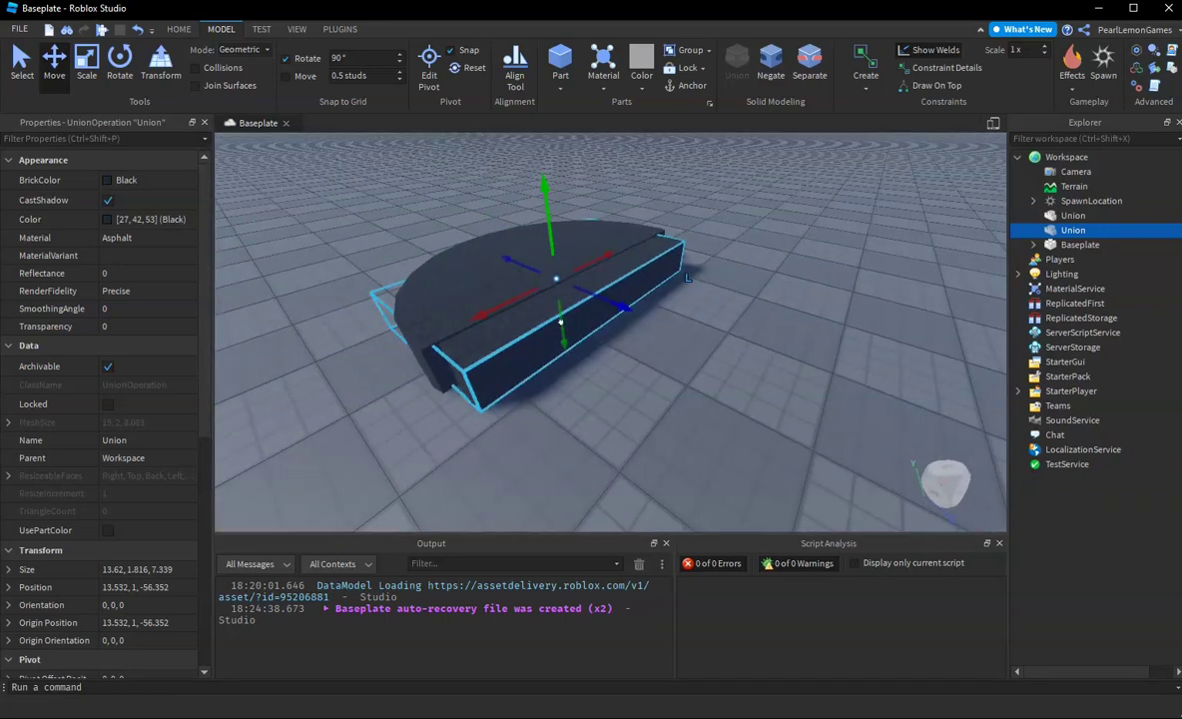
left_click_drag(560, 322, 580, 350)
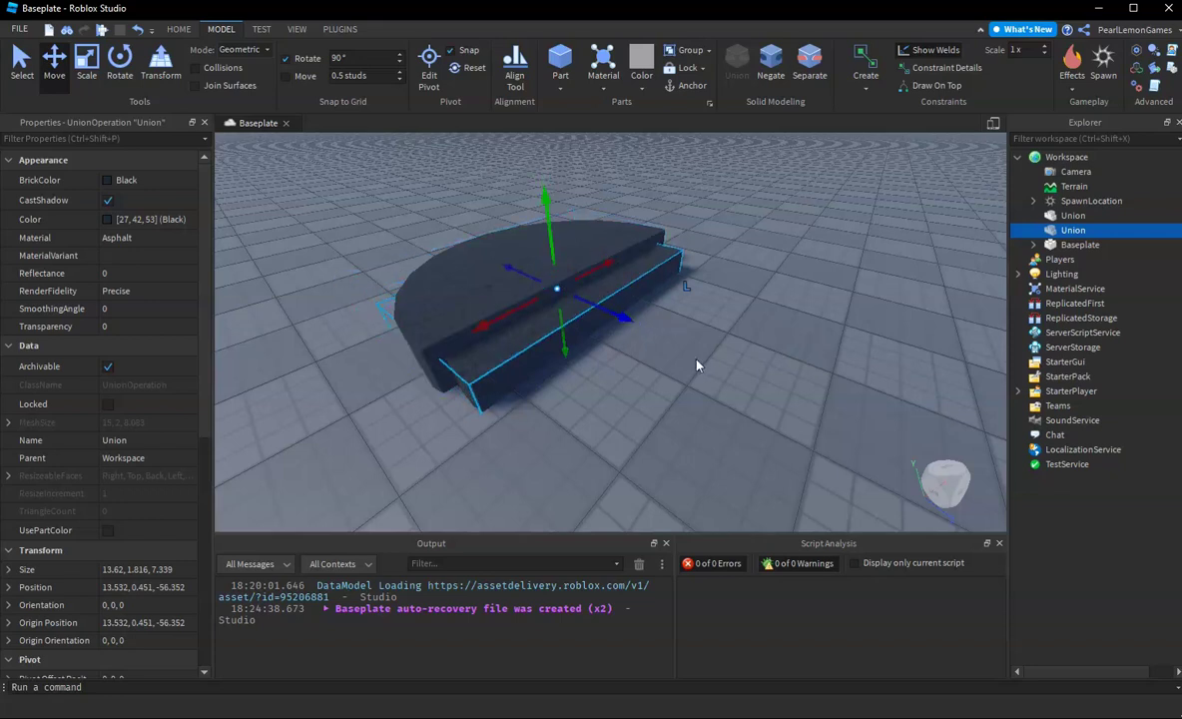
- Duplicate the lowered half-disc copy and raise the duplicate to about Y 1.49
key("ctrl+d")
left_click_drag(544, 205, 551, 229)
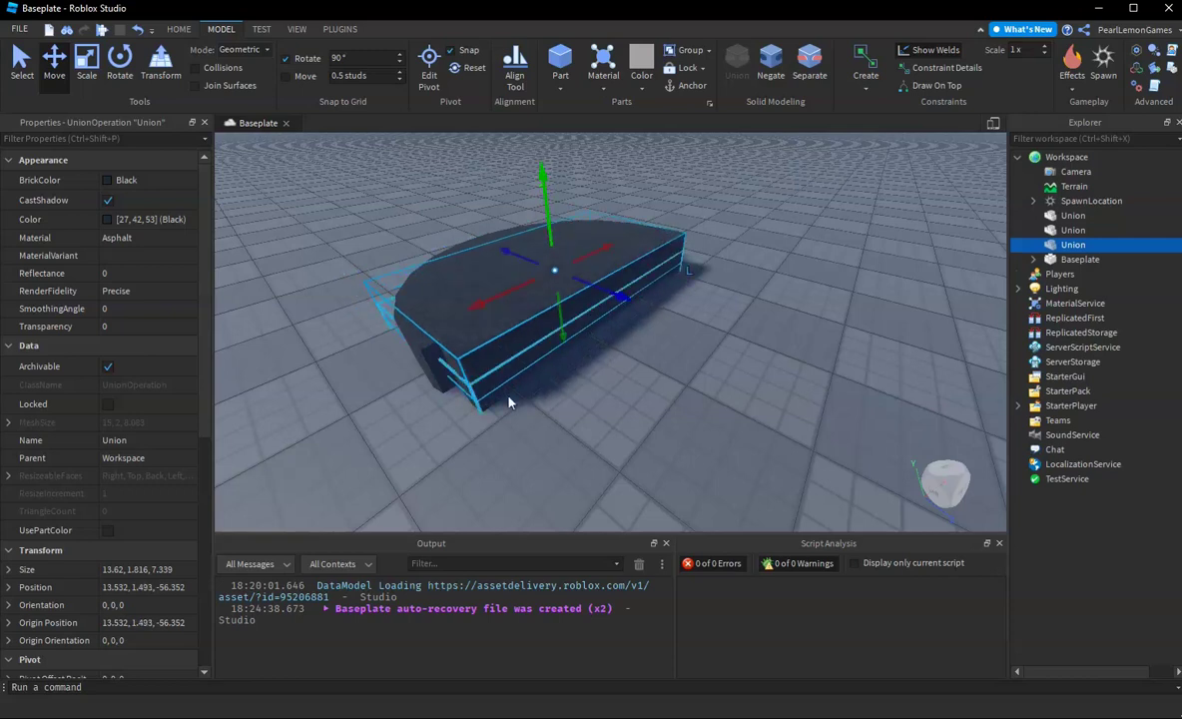
- Negate both smaller half-discs and union them with the original half-disc to cut a crescent with wider ends
left_click(487, 365, "ctrl")
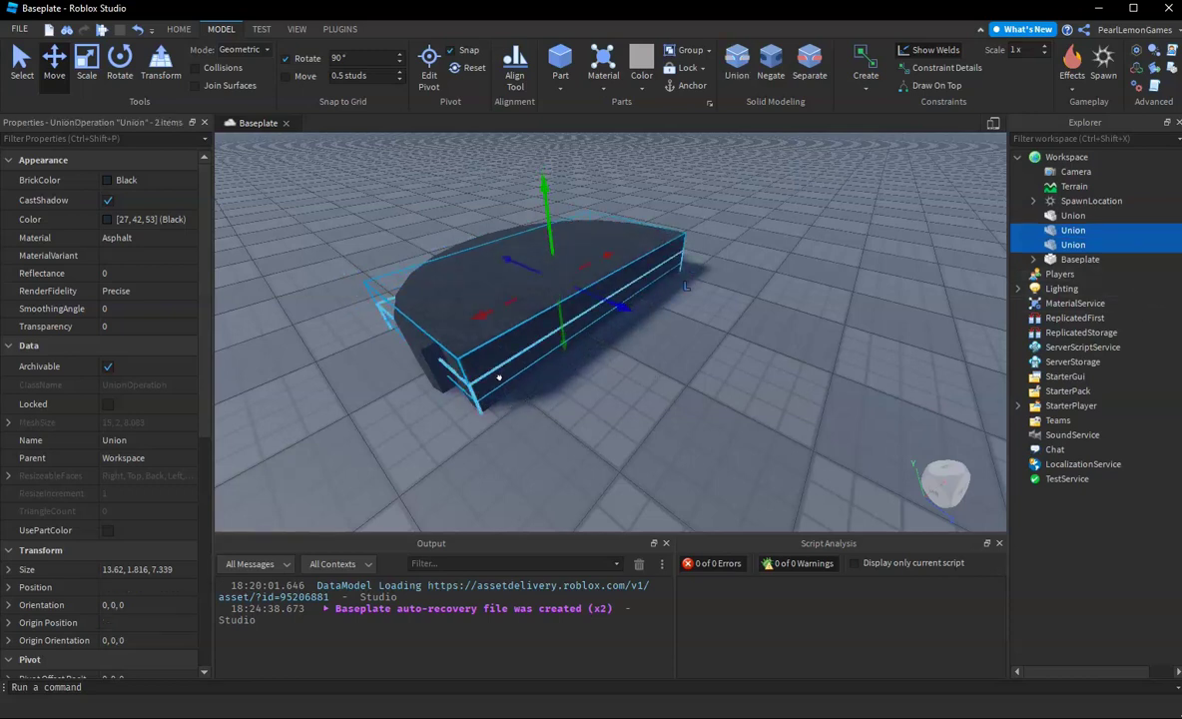
right_click_drag(541, 409, 541, 408)
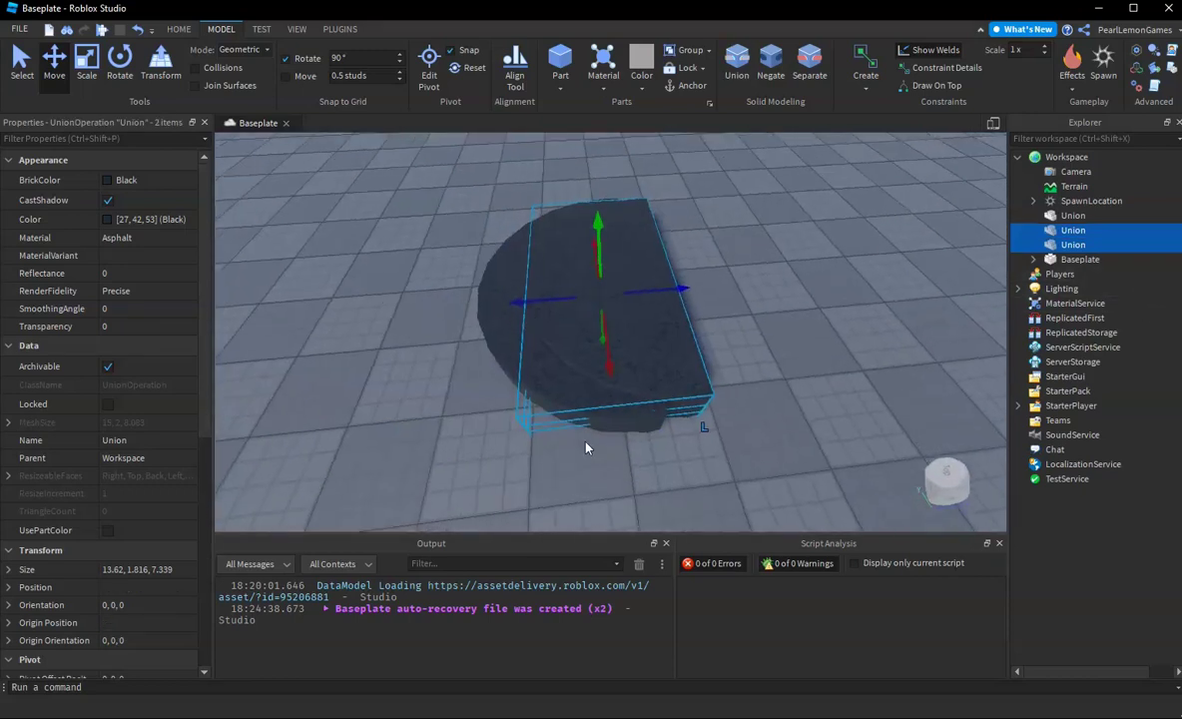
left_click(771, 68)
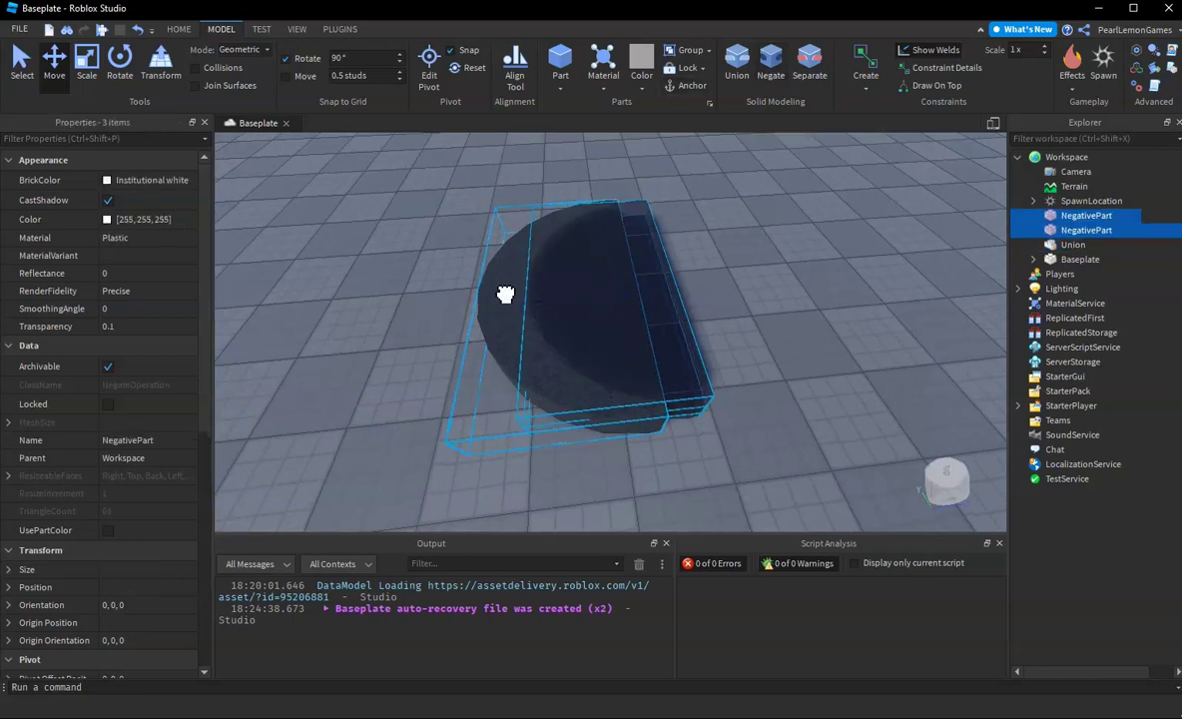
left_click(736, 63)
right_click_drag(707, 219, 707, 220)
scroll(602, 383, "up", 3)
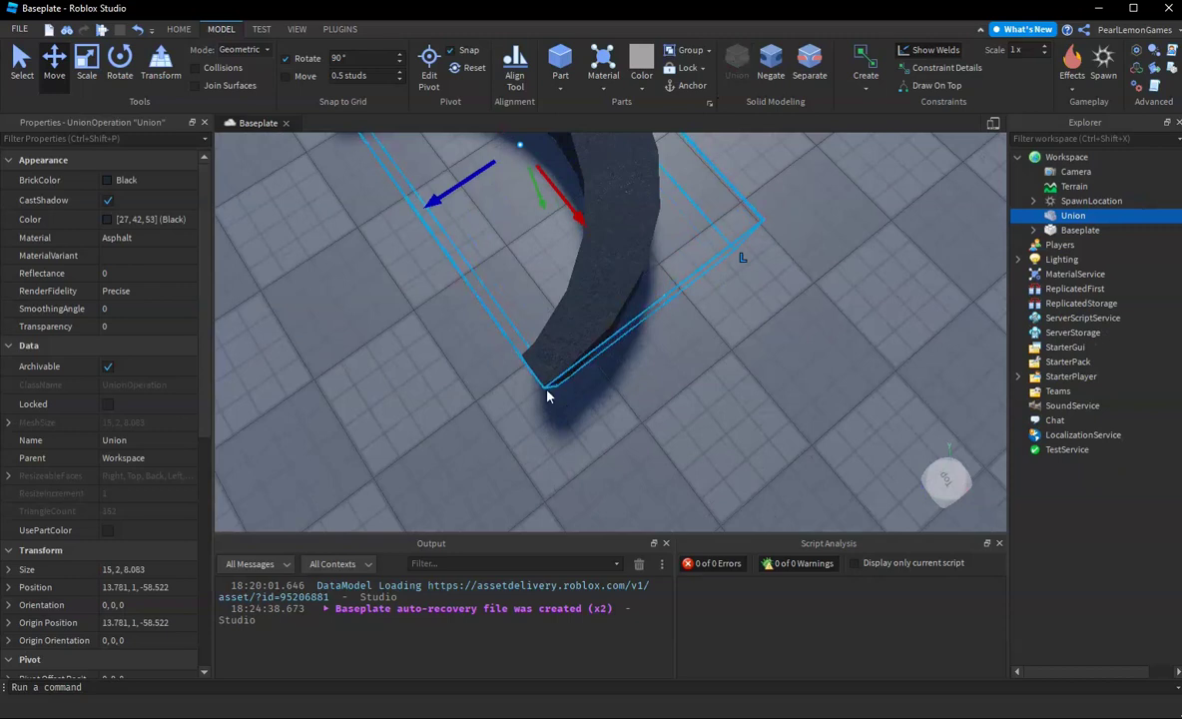
right_click_drag(524, 356, 547, 388)
scroll(548, 388, "down", 3)
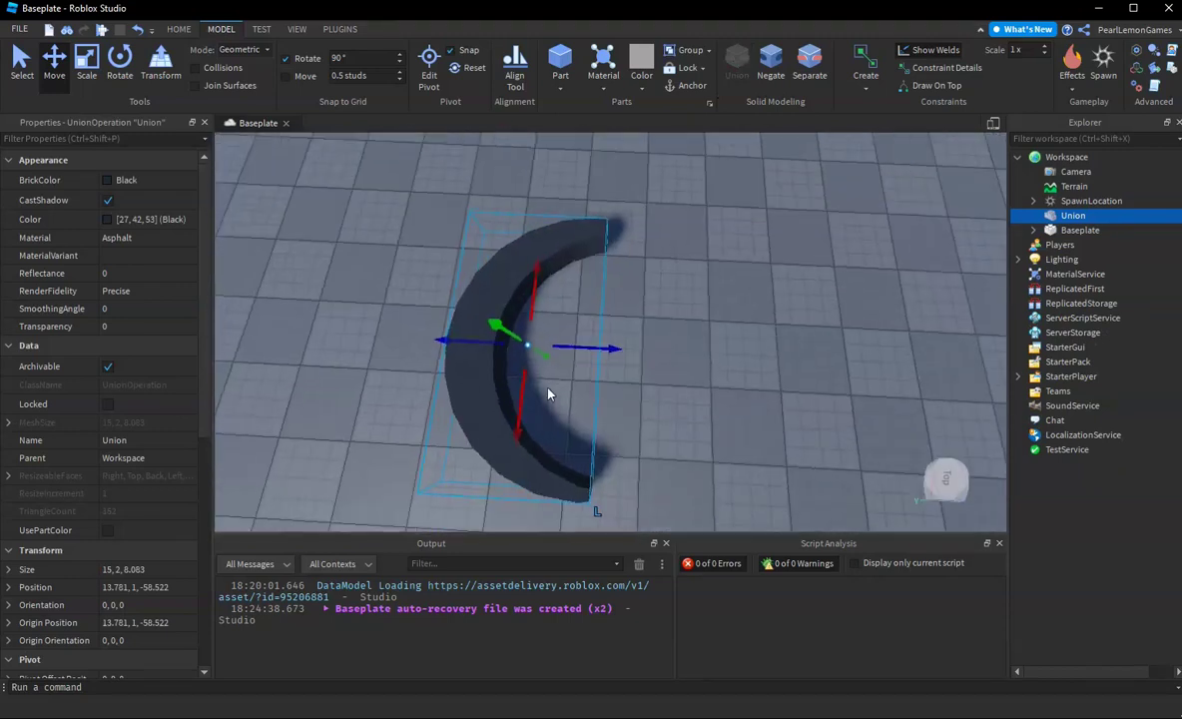
- Duplicate the new crescent and rotate the copy 180° about the vertical axis
key("ctrl+d")
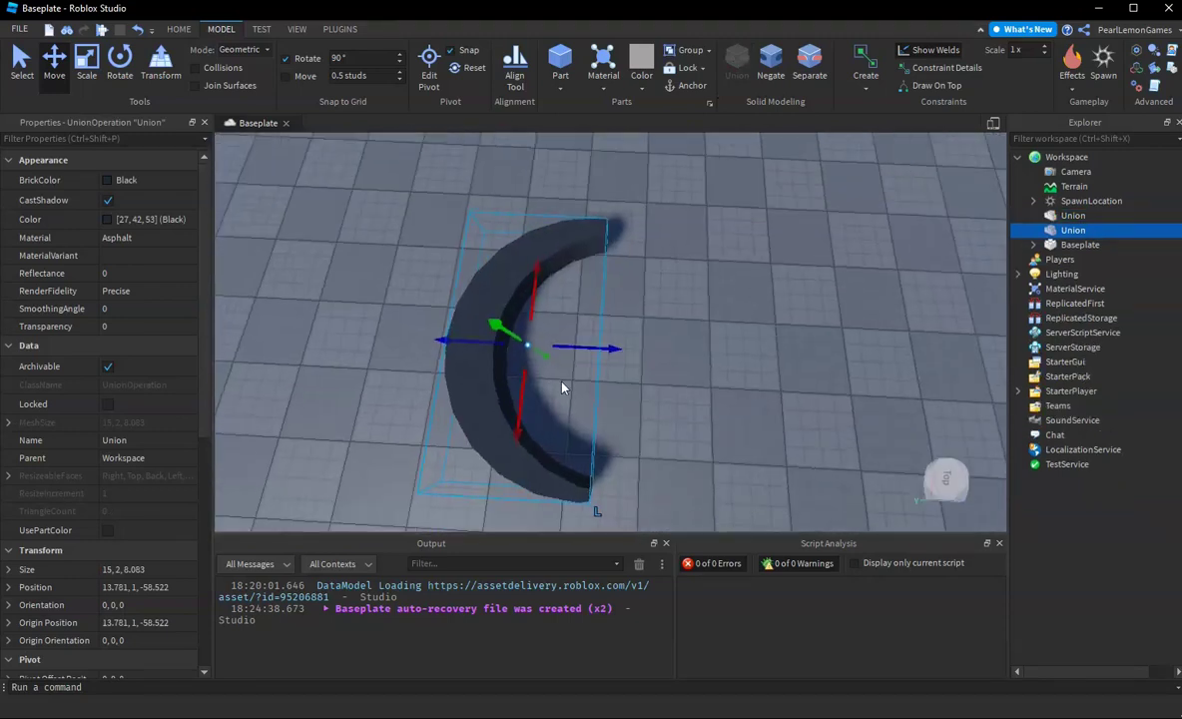
key("ctrl+r")
key("ctrl+r")
right_click_drag(561, 387, 587, 254)
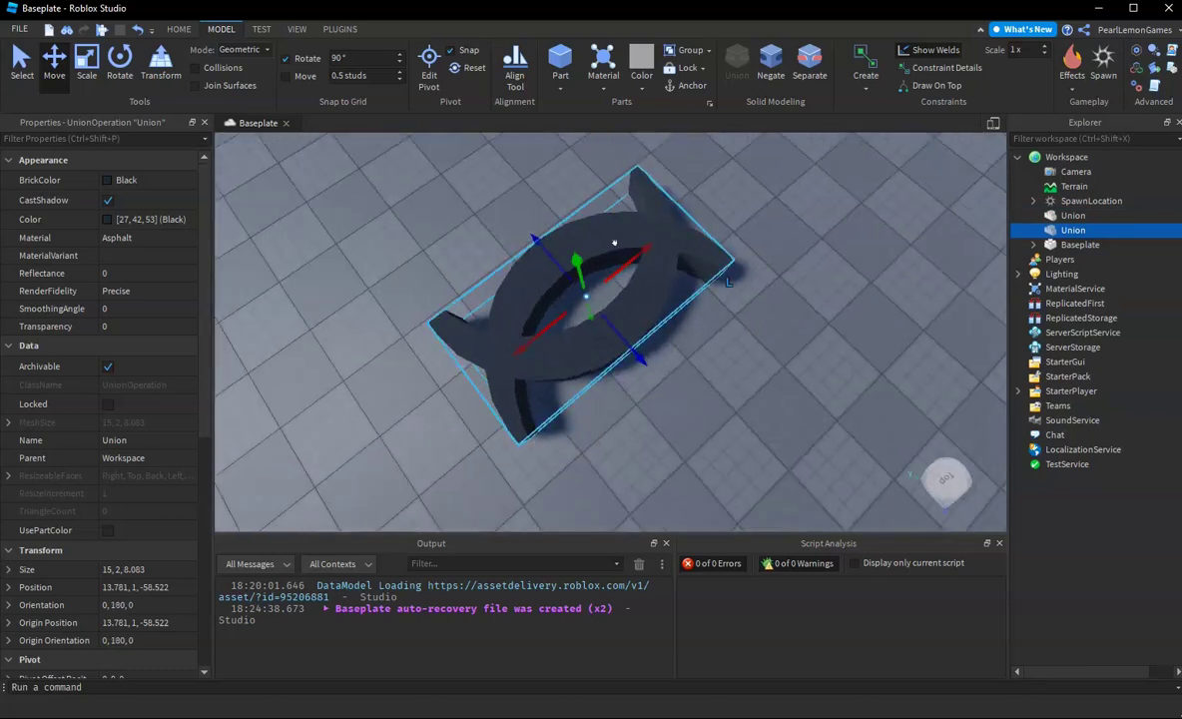
- Move the rotated copy end to end with the original crescent, at about X 27.55, Z -50.71, forming an S-curve
key("d")
left_click_drag(629, 257, 735, 230)
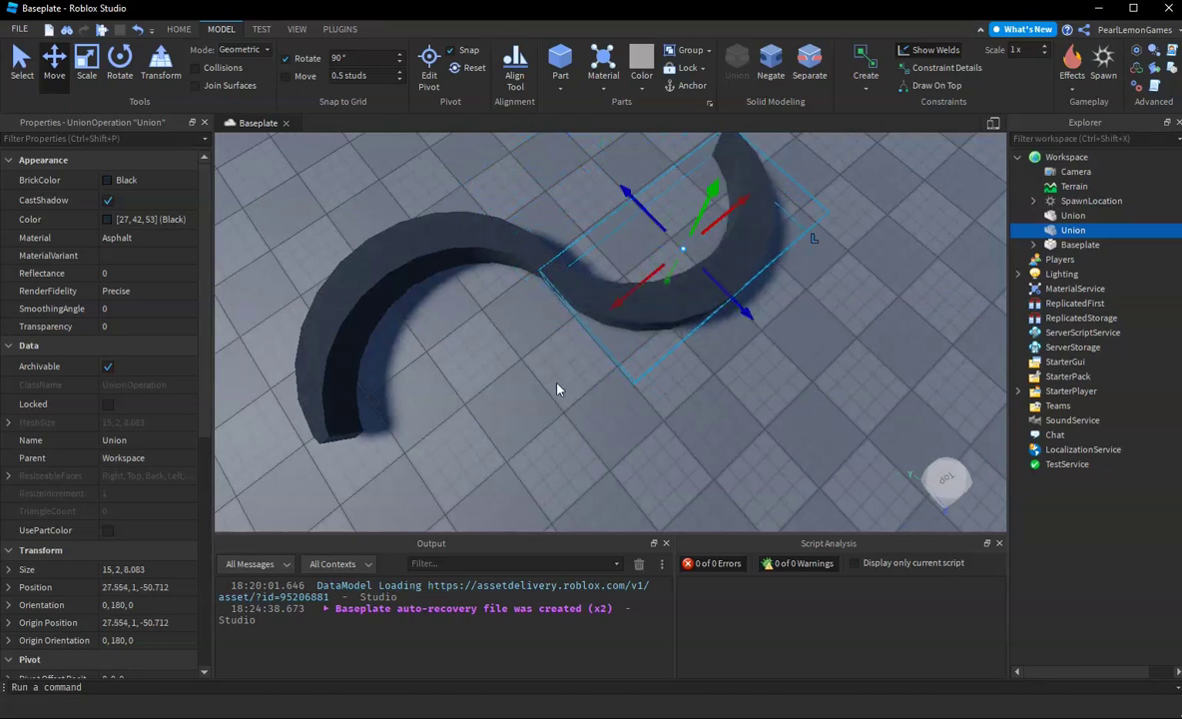
left_click(555, 391)
mouse_move(555, 391)
right_mouse_down()
mouse_move(549, 406)
mouse_move(535, 389)
right_mouse_up()
left_click(535, 389)
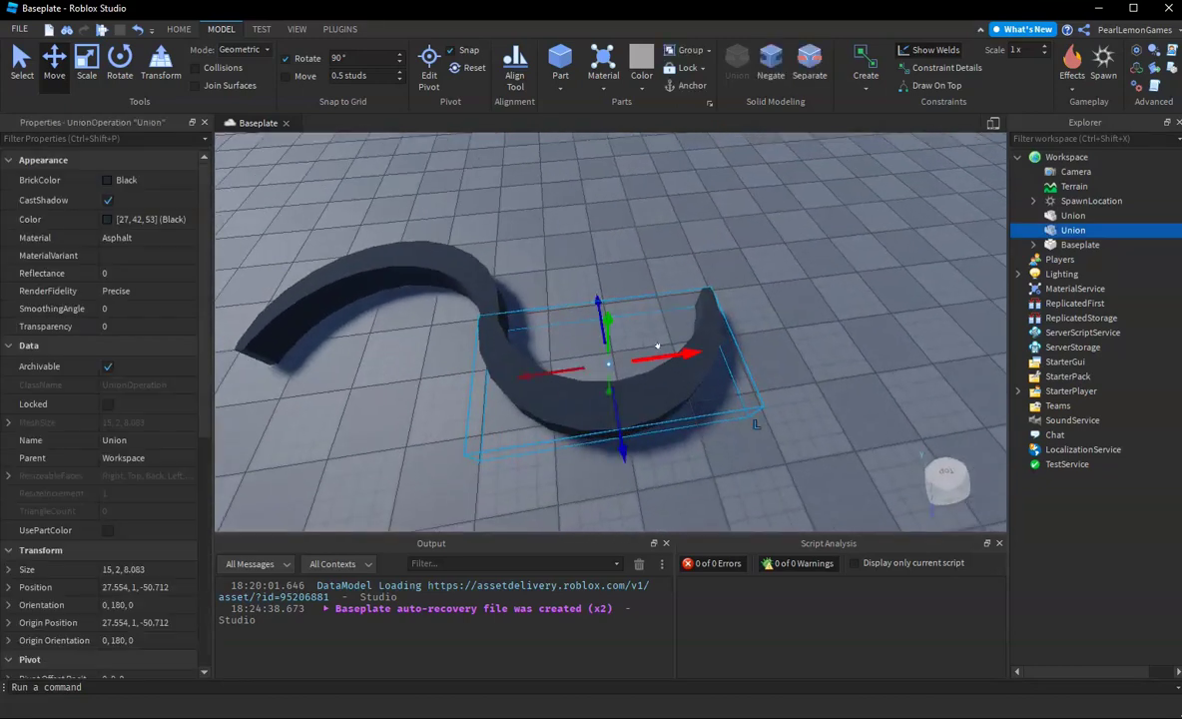
- Fine-tune the copy along X and Z, to about Z -51.3, to align its end with the original crescent, and deselect it
left_click_drag(694, 355, 702, 353)
left_click(651, 196)
right_click_drag(650, 196, 653, 195)
left_click(659, 280)
left_click_drag(599, 246, 591, 248)
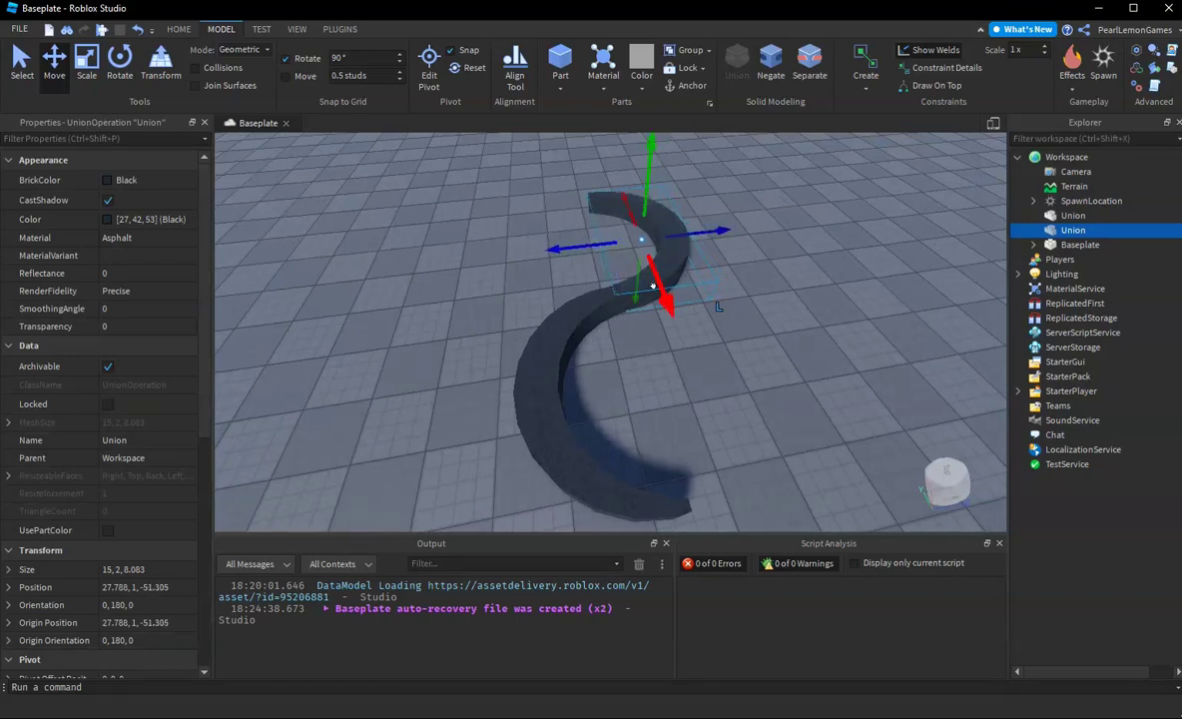
left_click_drag(663, 294, 666, 299)
left_click(718, 407)
right_click_drag(719, 407, 698, 431)
scroll(707, 430, "down", 2)
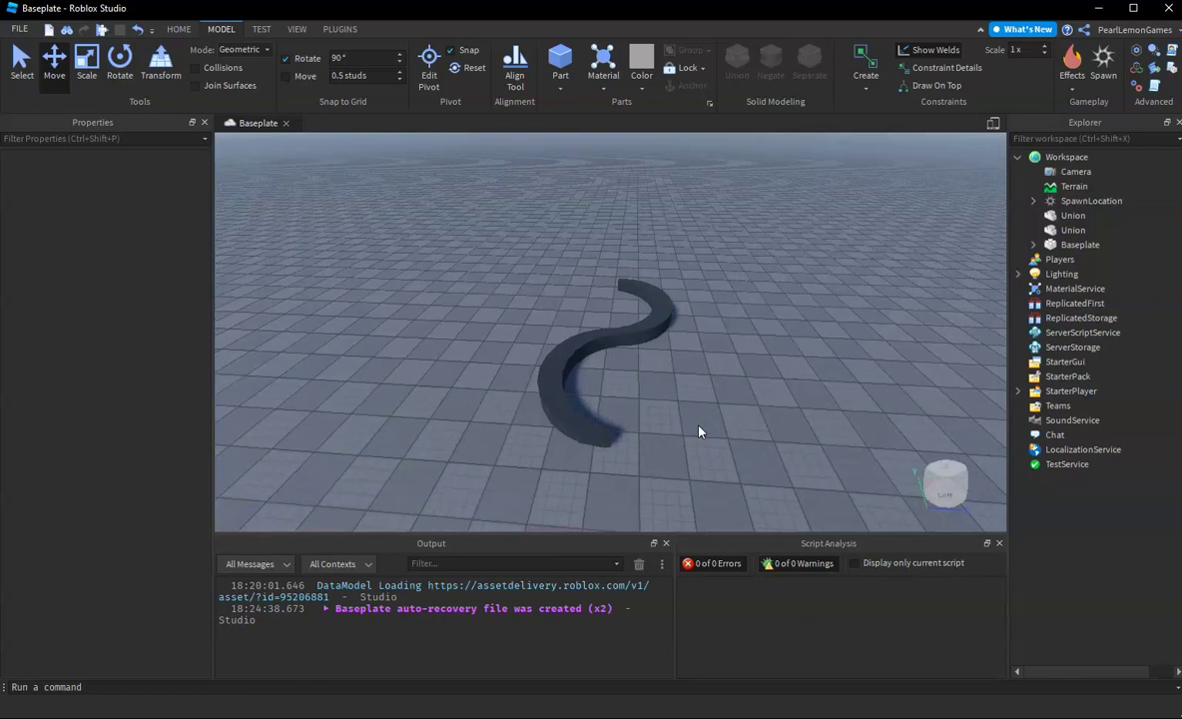